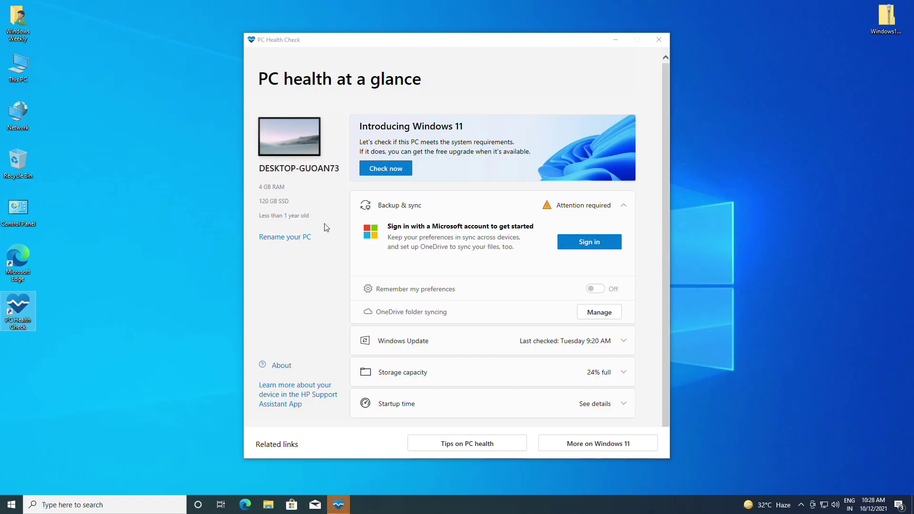
# Run the Windows 11 check, review the failures (TPM 2.0 missing, unsupported processor), and close results.
pyautogui.click(386, 174)
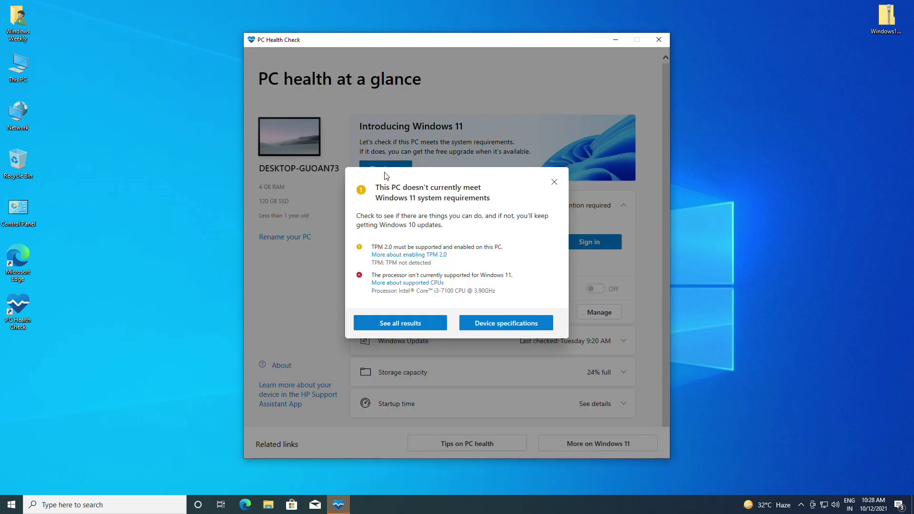
pyautogui.click(428, 327)
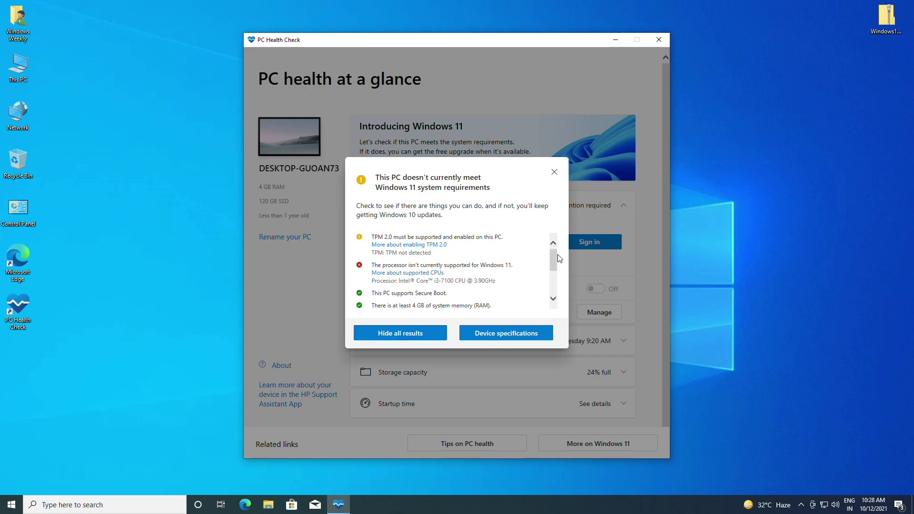
pyautogui.moveTo(554, 261)
pyautogui.mouseDown()
pyautogui.moveTo(550, 289)
pyautogui.moveTo(553, 253)
pyautogui.mouseUp()
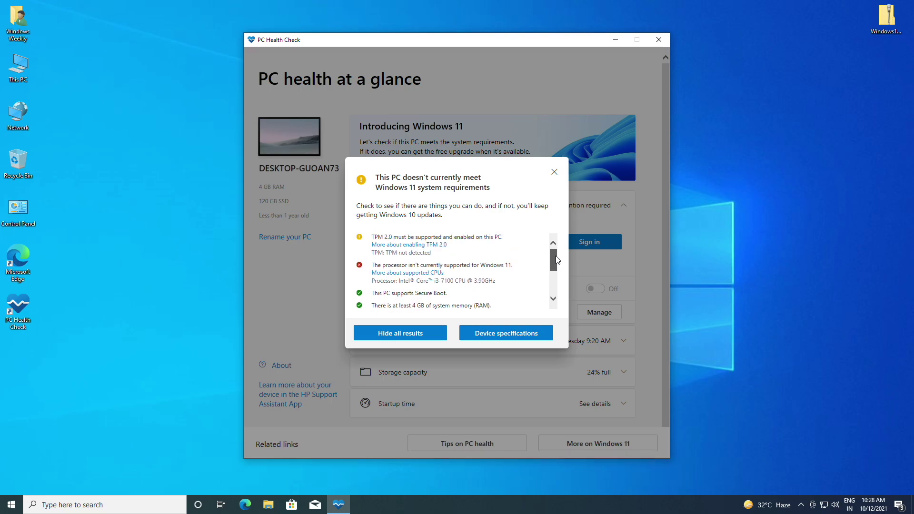
pyautogui.click(554, 172)
# Close PC Health Check and extract the zip into the Windows11Upgrade_EN folder.
pyautogui.click(659, 39)
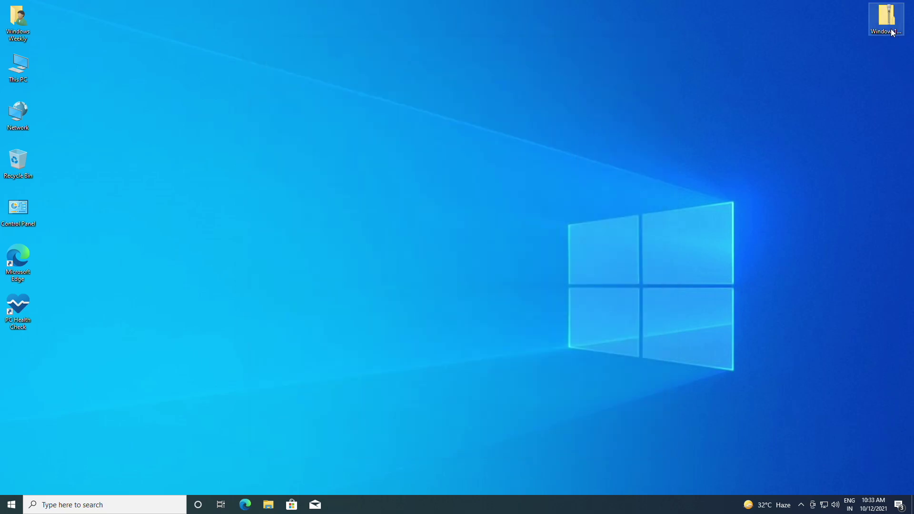
pyautogui.rightClick(893, 32)
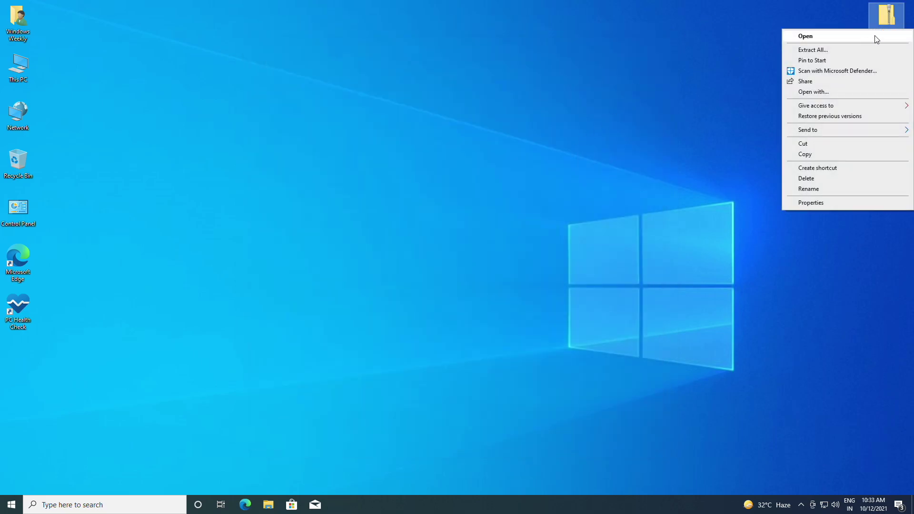
pyautogui.click(852, 47)
pyautogui.click(544, 343)
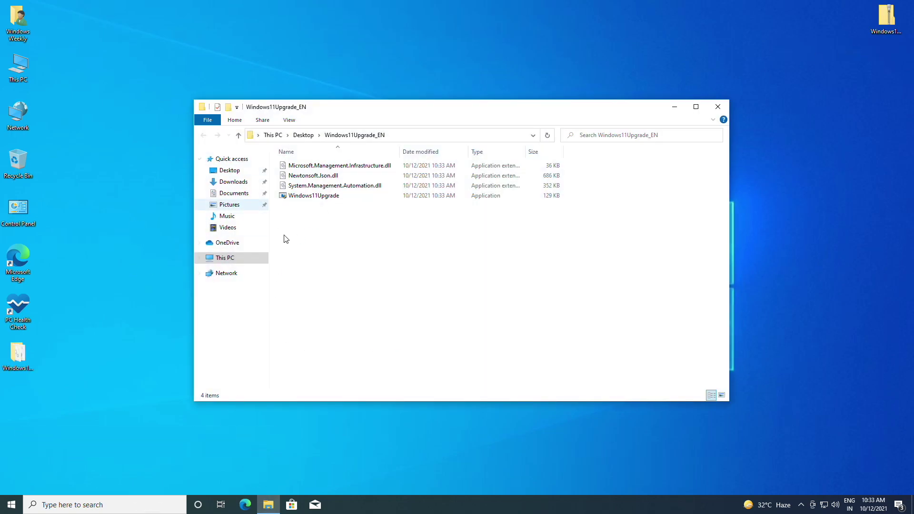
# Launch Windows11Upgrade, running it past the security warning and allowing changes.
pyautogui.doubleClick(340, 199)
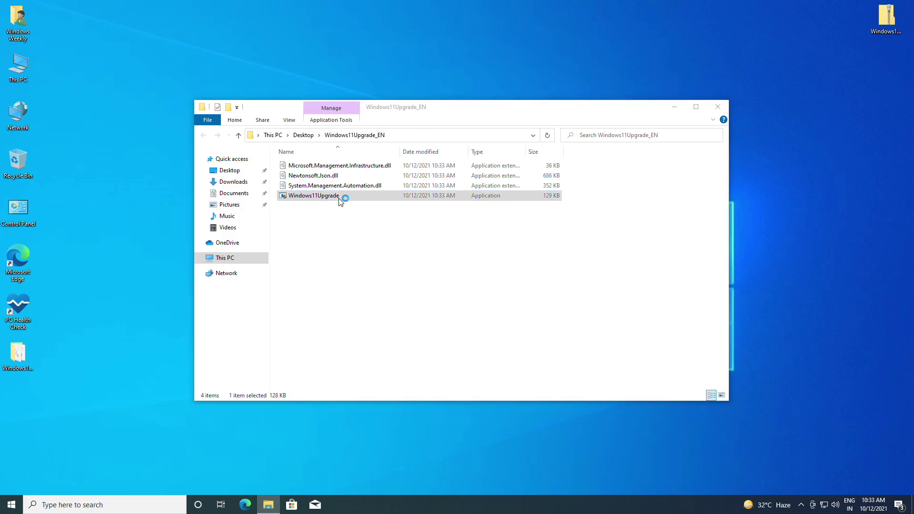
pyautogui.click(353, 187)
pyautogui.click(489, 340)
pyautogui.click(402, 320)
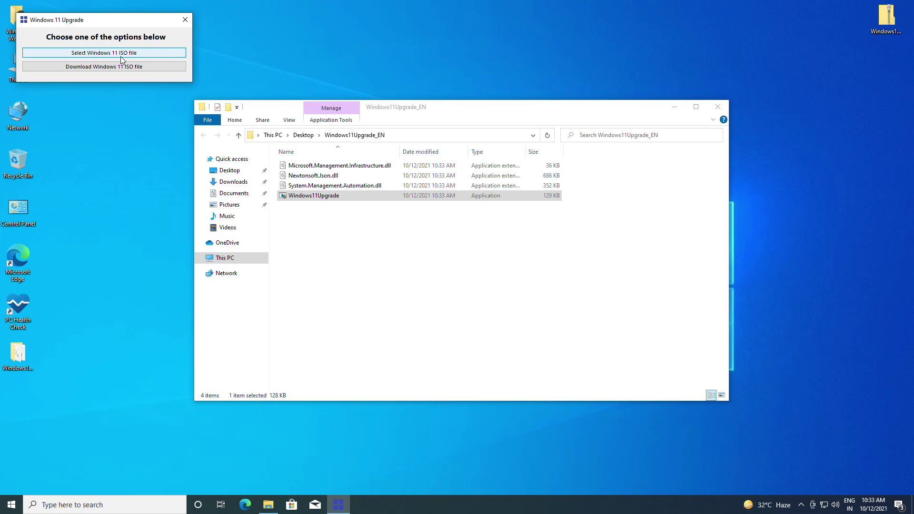
# Download the English Windows 11 ISO through the upgrade tool.
pyautogui.click(147, 70)
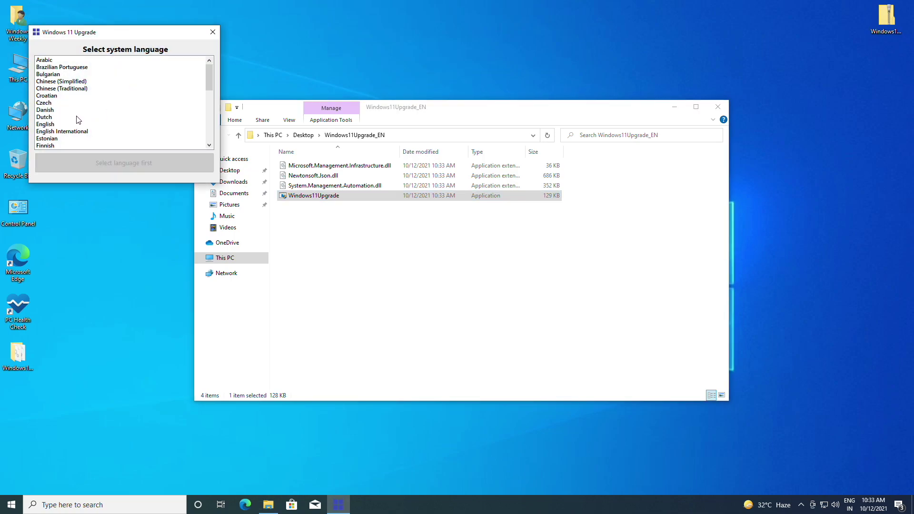
pyautogui.click(65, 125)
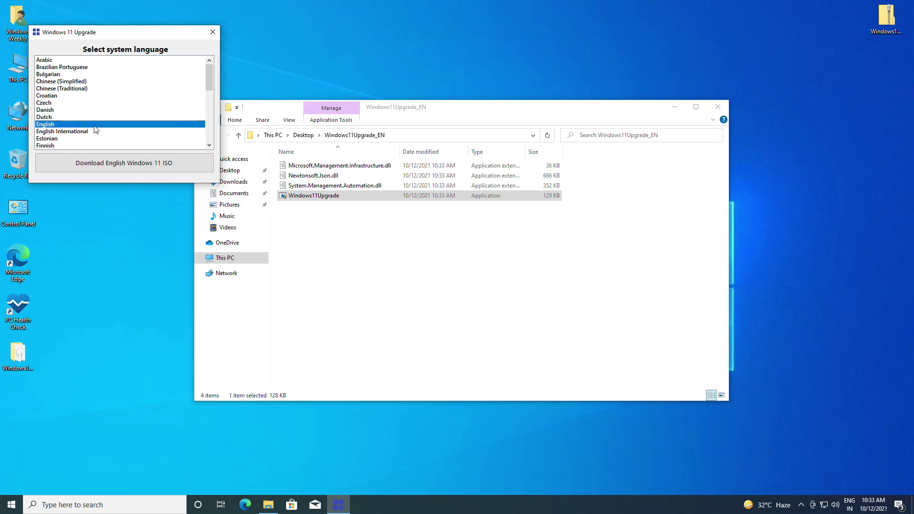
pyautogui.click(128, 167)
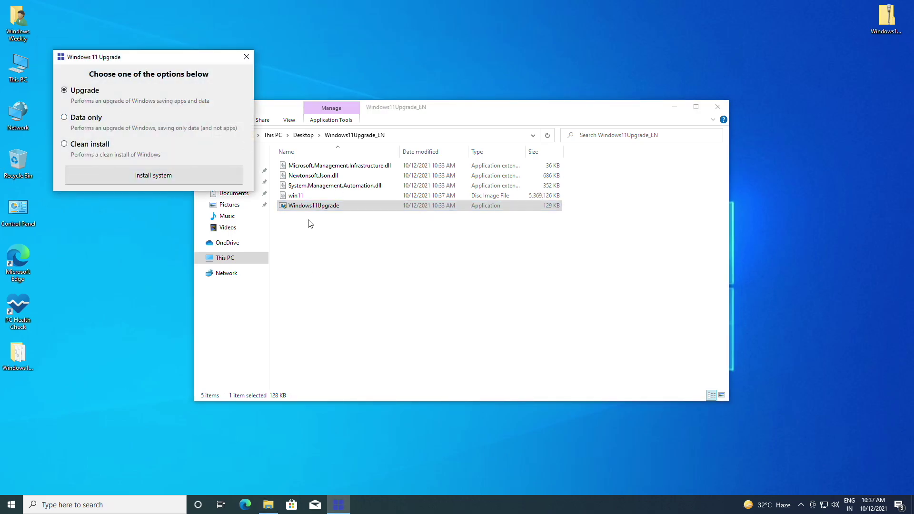
# Close Explorer and start a clean install of the system.
pyautogui.click(718, 107)
pyautogui.moveTo(105, 60); pyautogui.dragTo(466, 189)
pyautogui.click(418, 276)
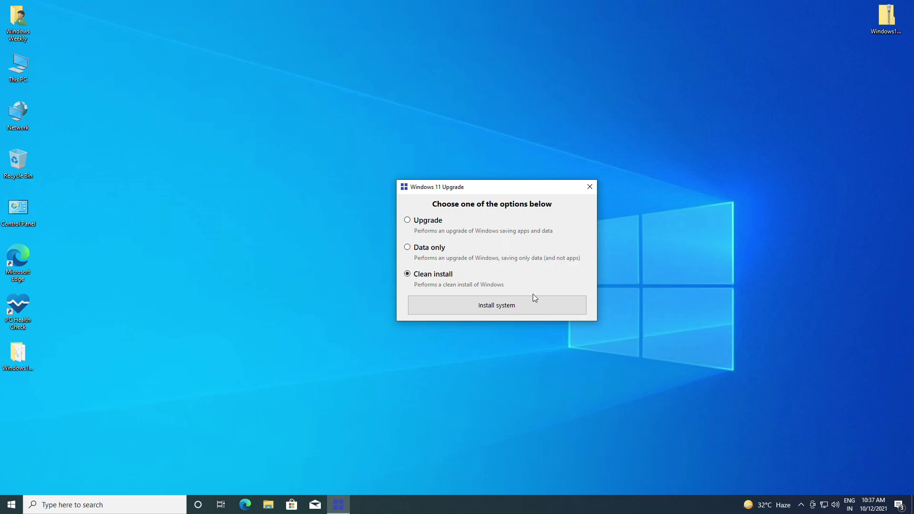
pyautogui.click(530, 308)
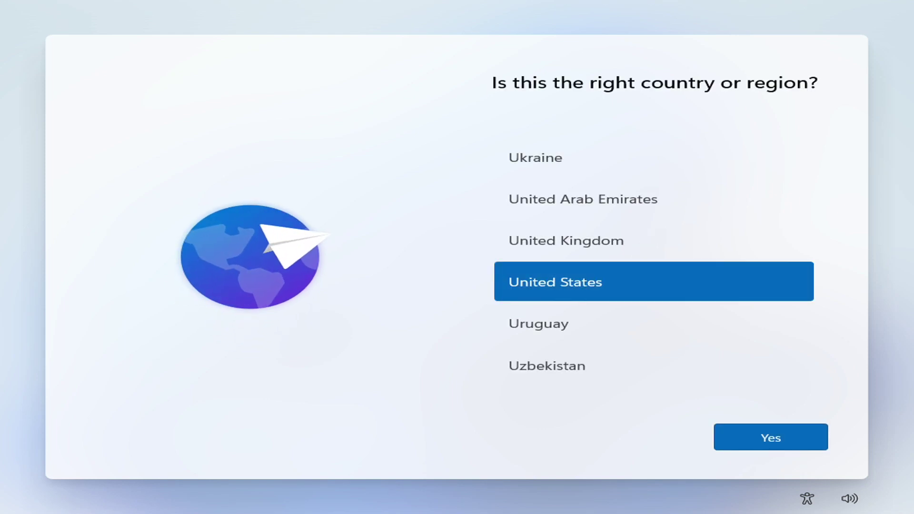
# Confirm United States as the region and move past the following setup pages.
pyautogui.click(746, 436)
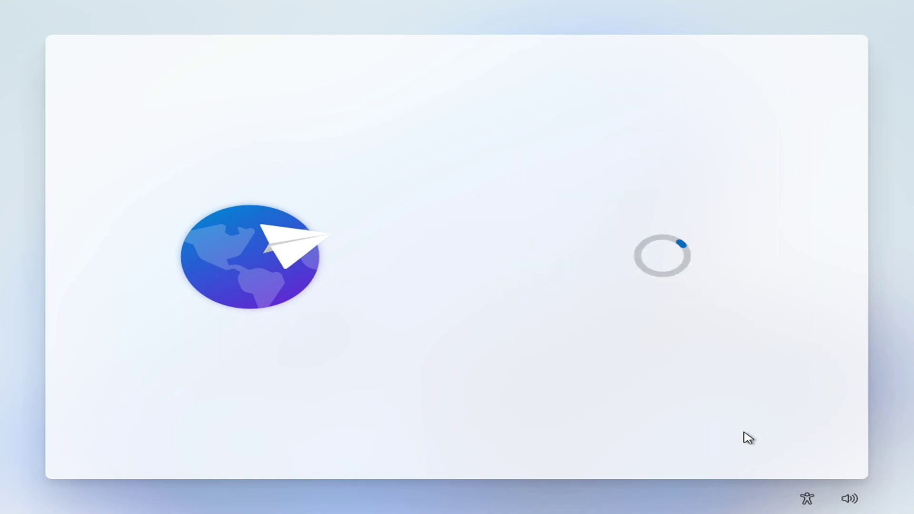
pyautogui.click(649, 437)
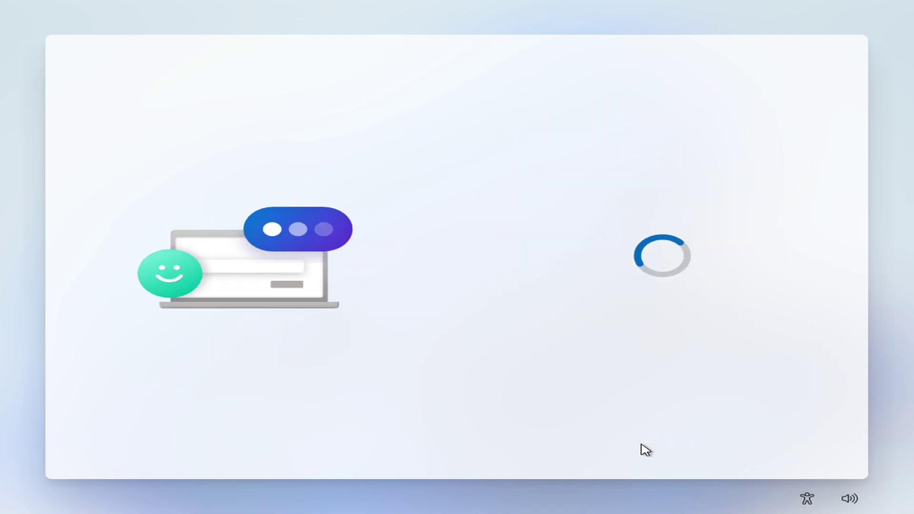
pyautogui.click(771, 437)
# Create an offline local account named 'Window', skipping the Microsoft account.
pyautogui.click(531, 349)
pyautogui.click(587, 307)
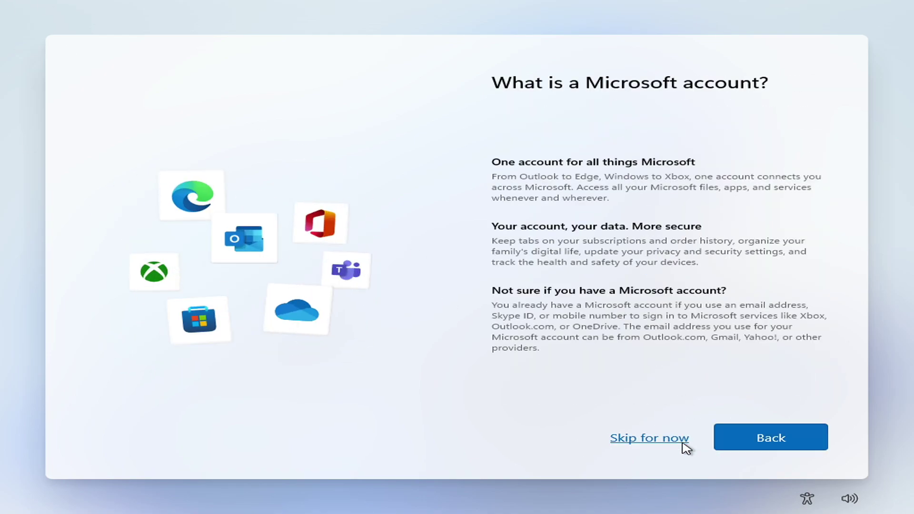
pyautogui.click(675, 445)
pyautogui.write('Window')
pyautogui.press('Return')
pyautogui.press('Return')
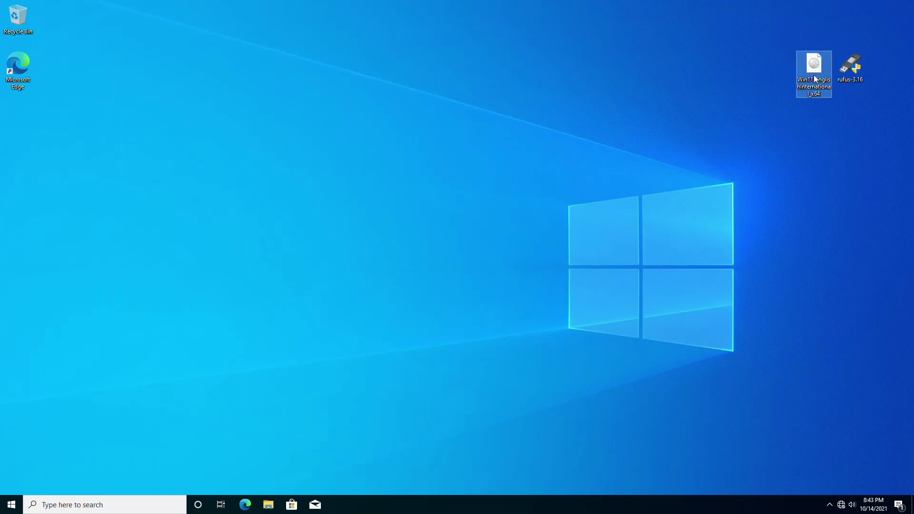
# Launch rufus-3.16 from the desktop with administrator permission.
pyautogui.moveTo(813, 75)
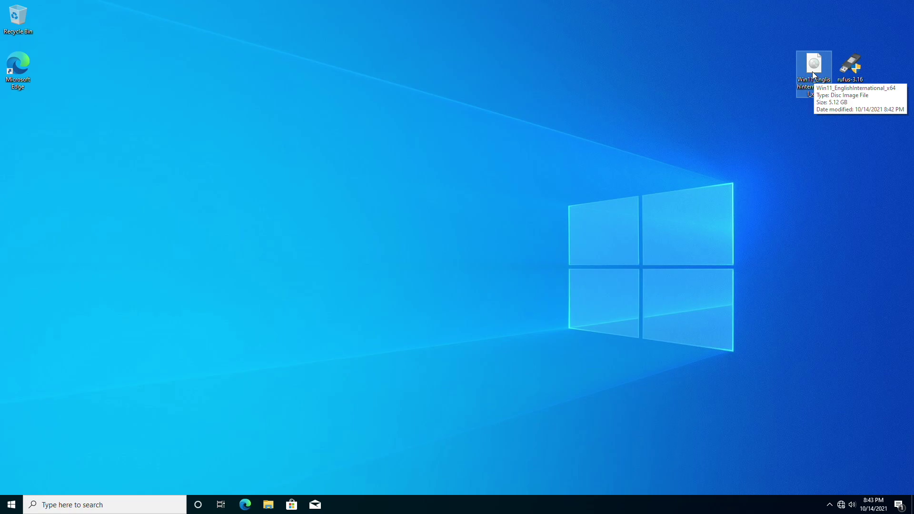
pyautogui.click(843, 73)
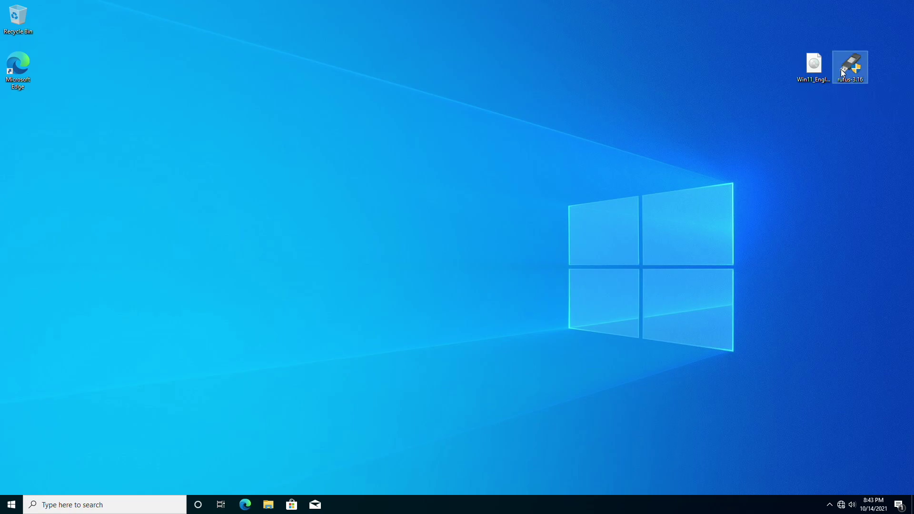
pyautogui.moveTo(843, 73)
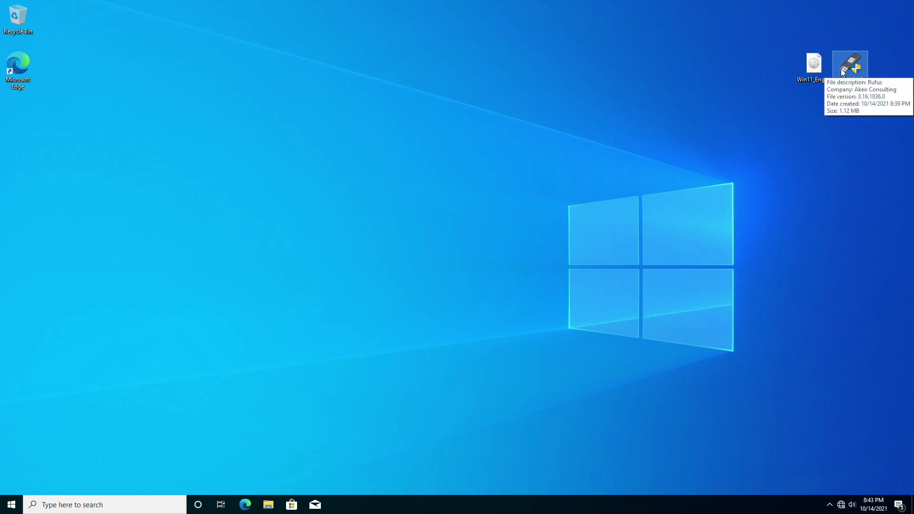
pyautogui.click(550, 216)
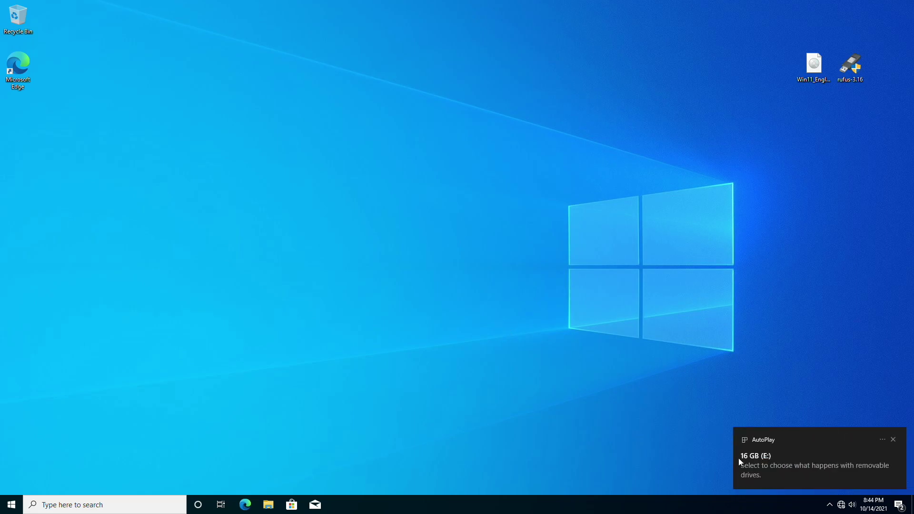
pyautogui.doubleClick(844, 69)
pyautogui.click(445, 318)
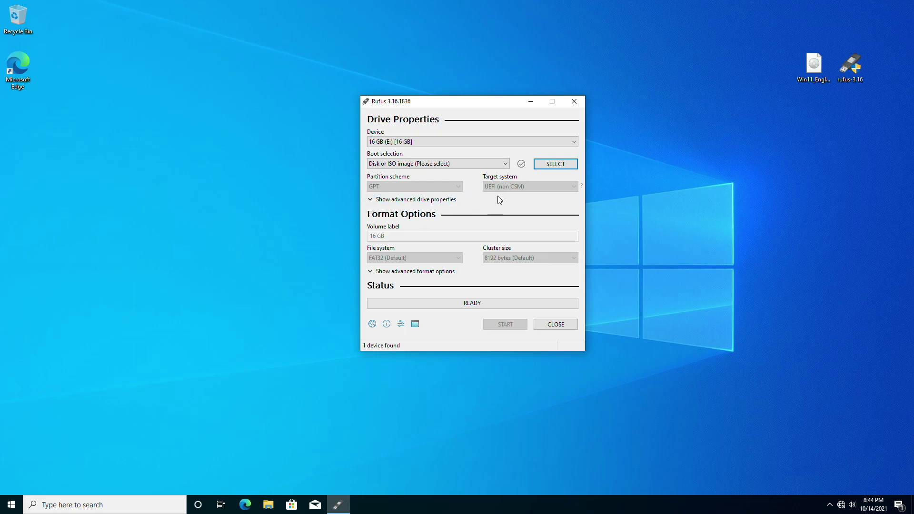
# Write the Win11 ISO to the USB as Extended Windows 11 Installation, then close Rufus.
pyautogui.moveTo(819, 71); pyautogui.dragTo(509, 210)
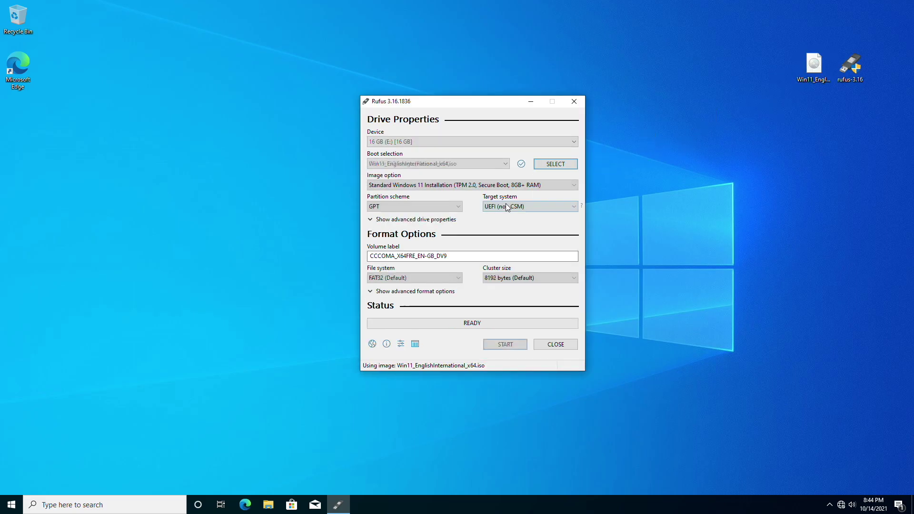
pyautogui.click(421, 186)
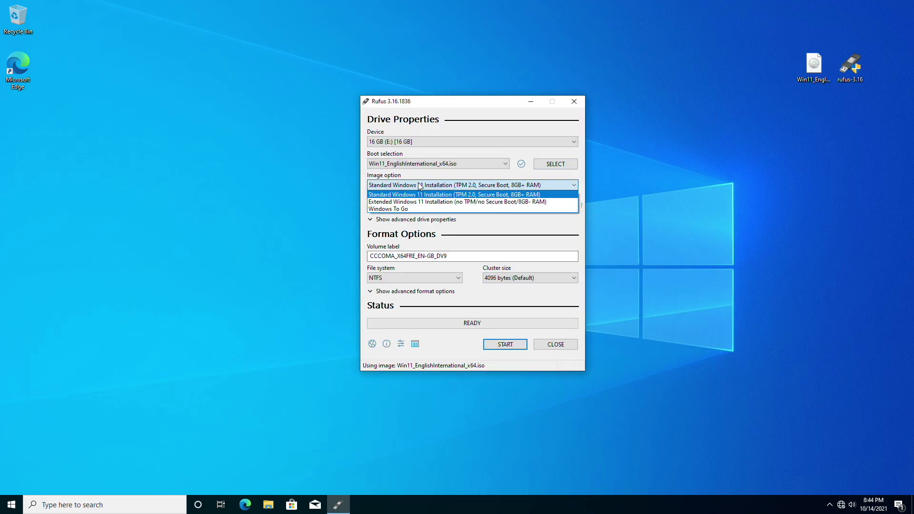
pyautogui.click(447, 202)
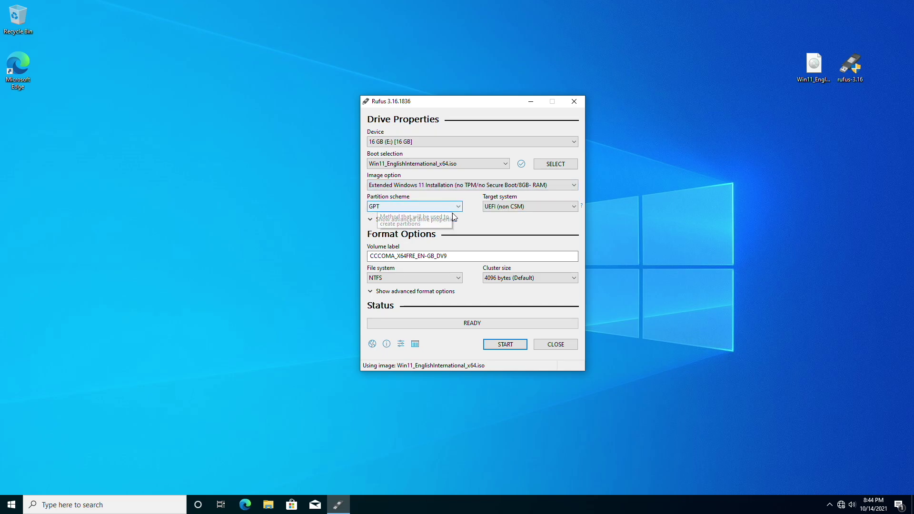
pyautogui.click(503, 346)
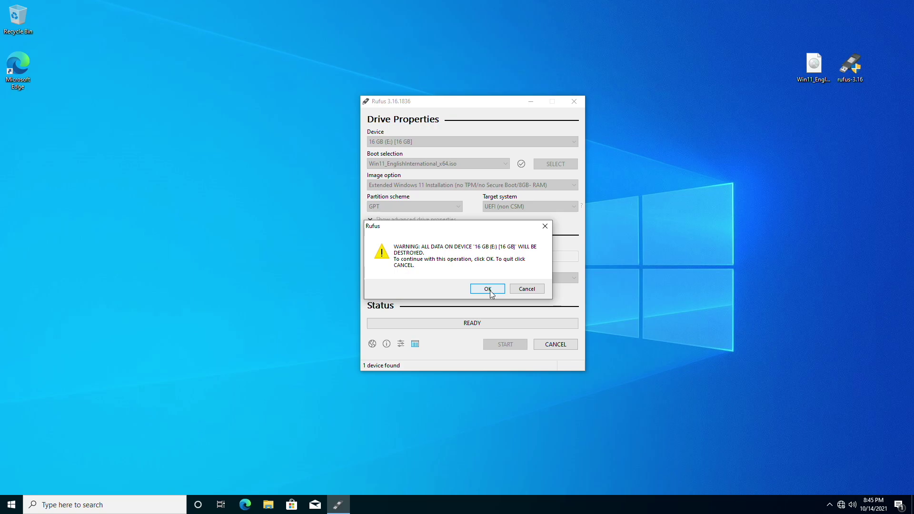
pyautogui.click(494, 293)
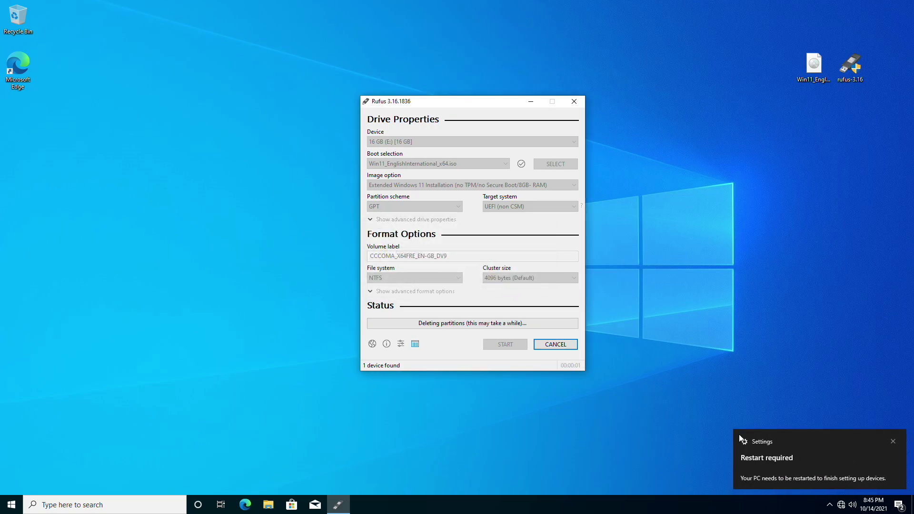
pyautogui.click(893, 441)
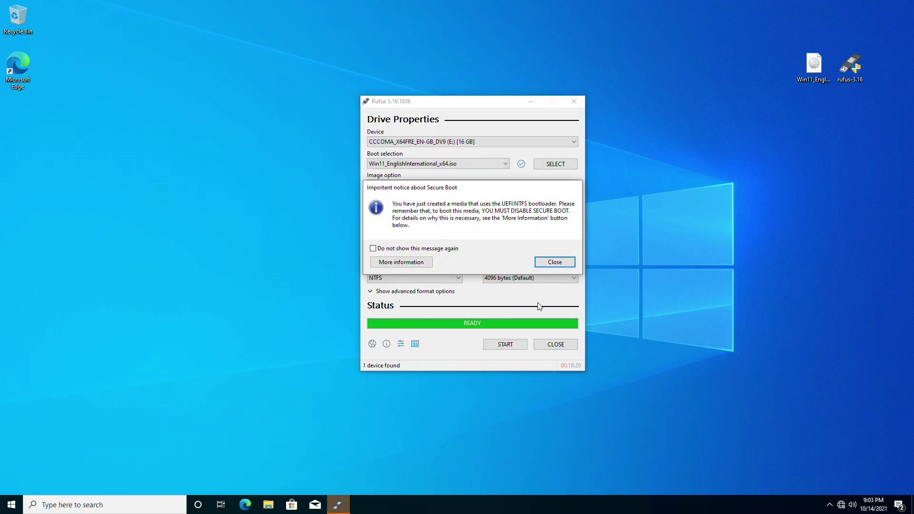
pyautogui.click(555, 261)
pyautogui.click(555, 344)
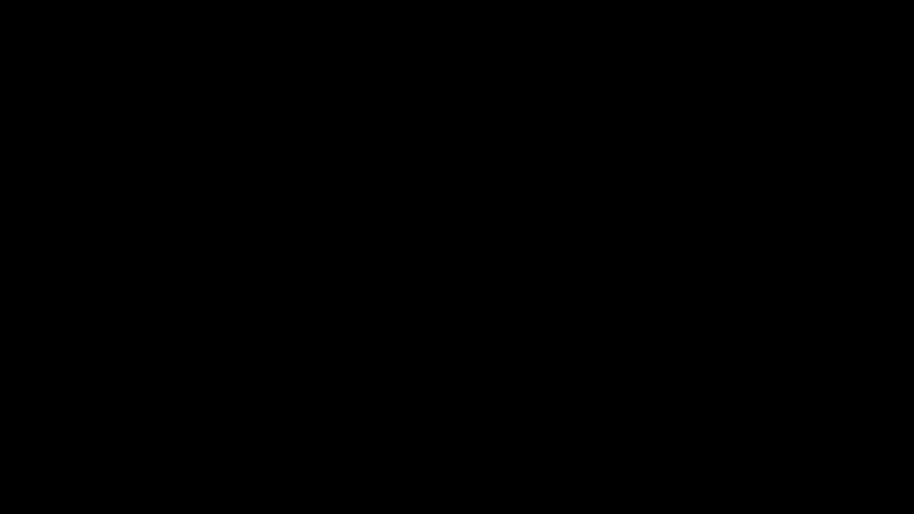
# Boot from the SanDisk USB and start Windows Setup with United Kingdom settings, no product key.
pyautogui.press('F9')
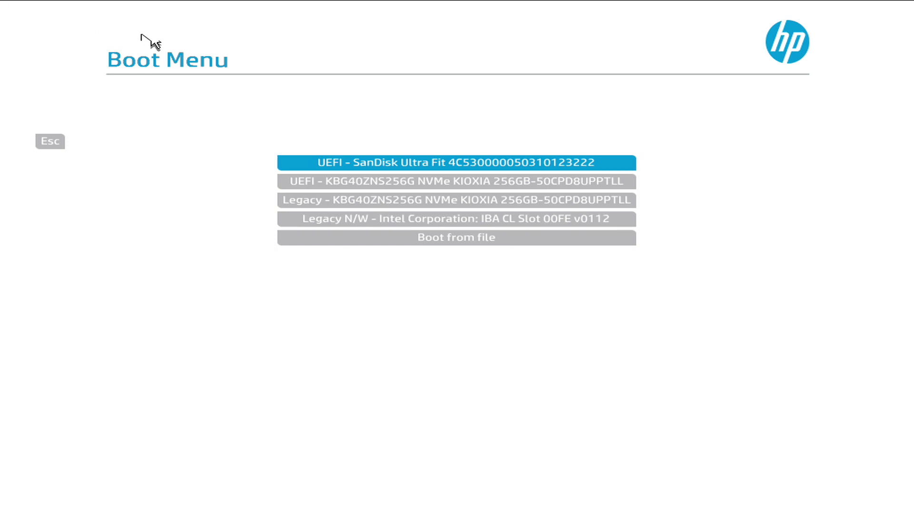
pyautogui.click(457, 163)
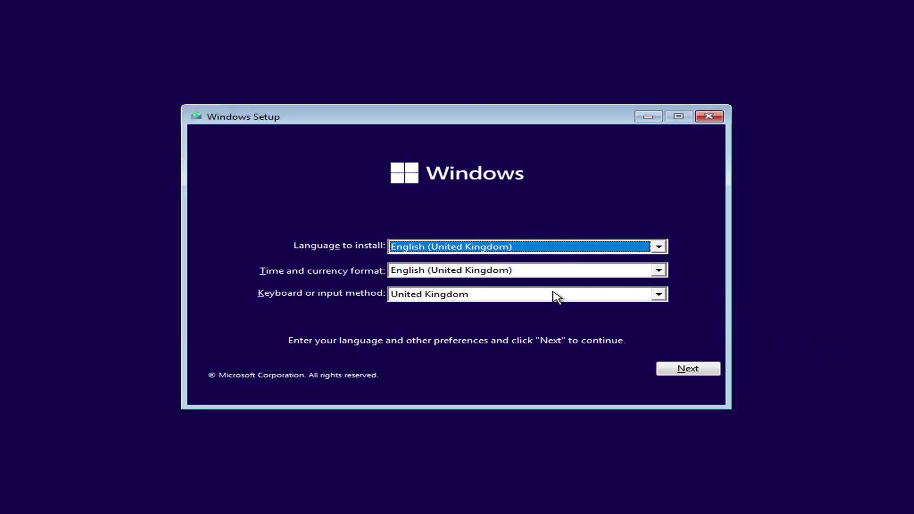
pyautogui.click(701, 369)
pyautogui.click(472, 263)
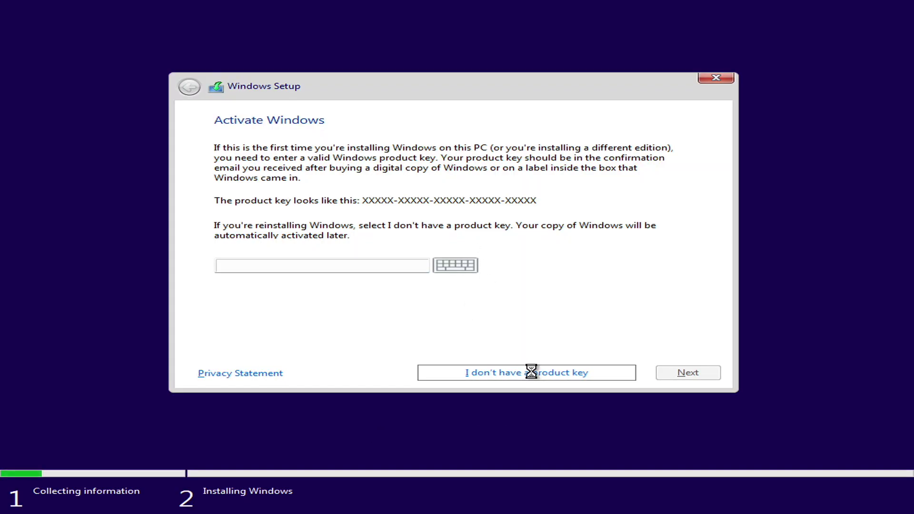
pyautogui.click(531, 372)
# Custom-install Windows 11 Pro onto Drive 0's unallocated space after accepting the licence.
pyautogui.click(229, 231)
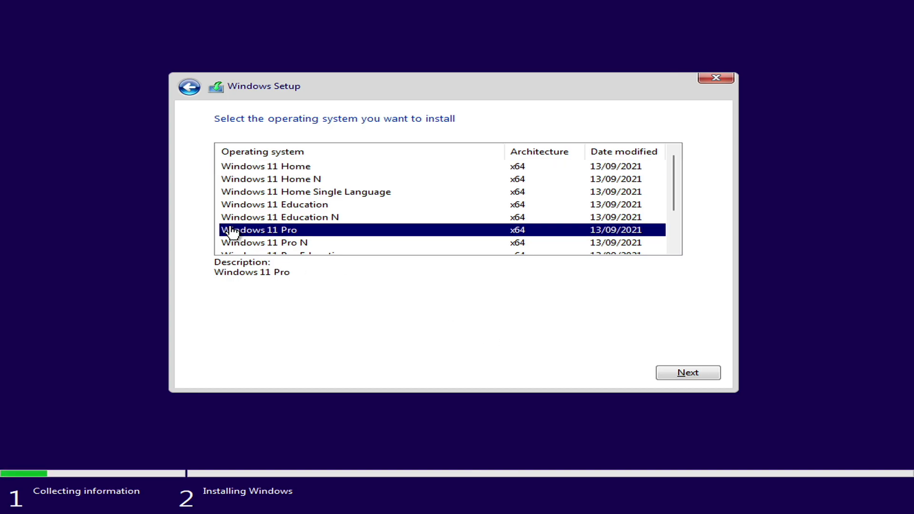
pyautogui.click(717, 372)
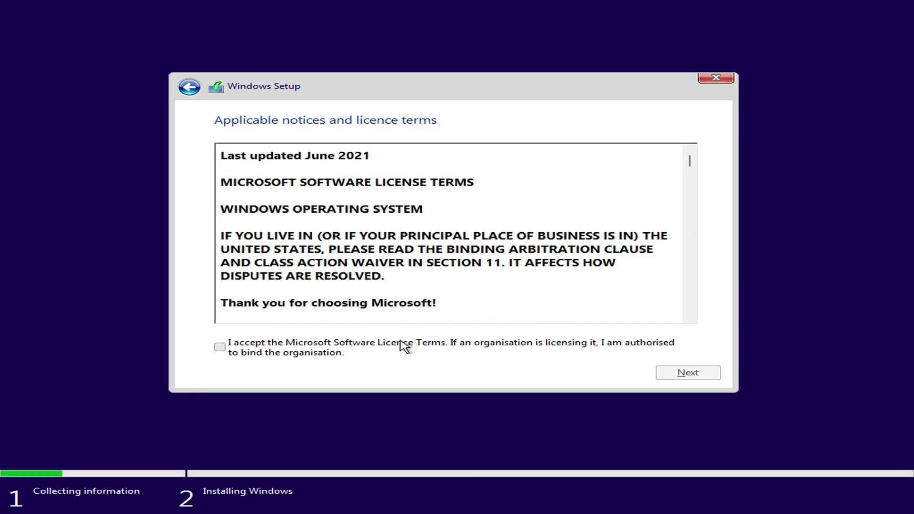
pyautogui.click(406, 347)
pyautogui.click(688, 372)
pyautogui.click(430, 235)
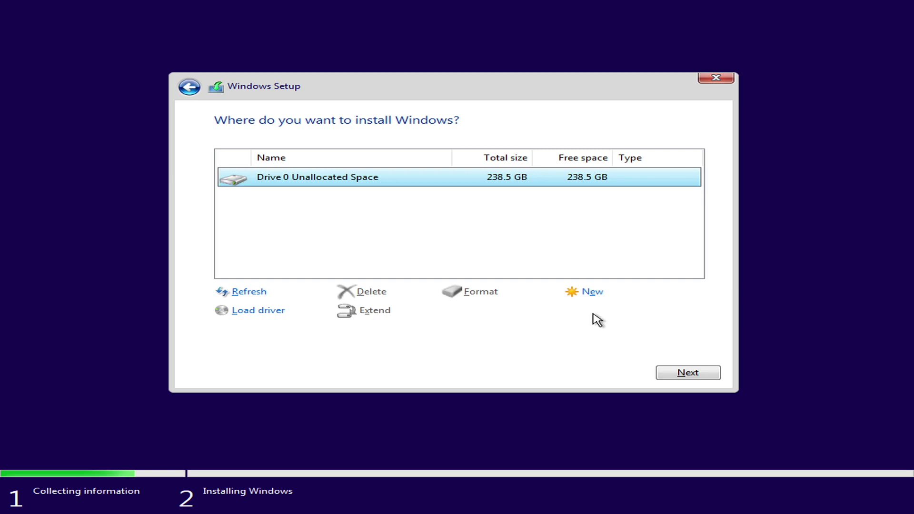
pyautogui.click(676, 375)
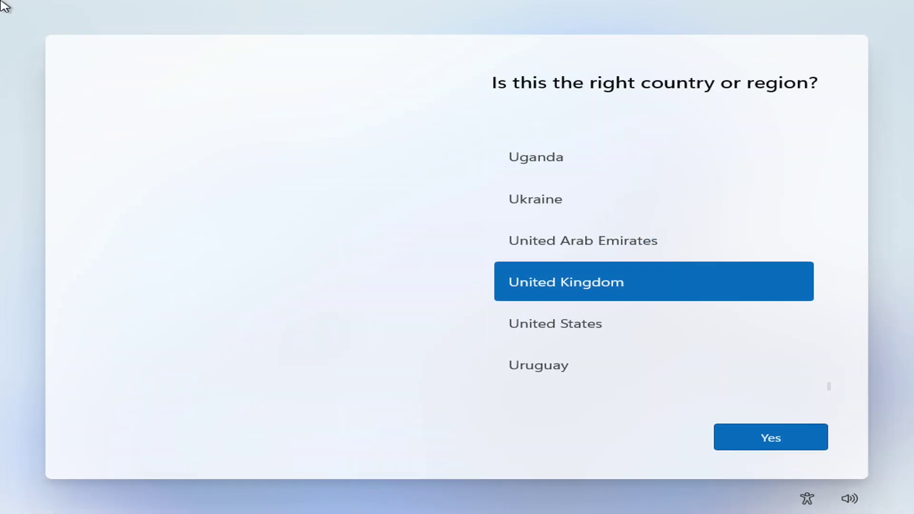
# Confirm United Kingdom and keyboard, create local account 'Windows Weekly', and decline location and find-my-device.
pyautogui.click(747, 433)
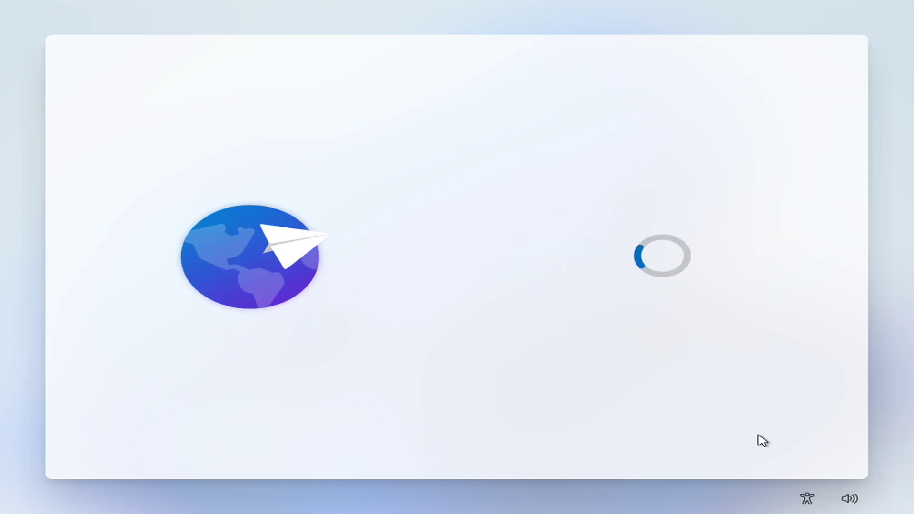
pyautogui.click(722, 443)
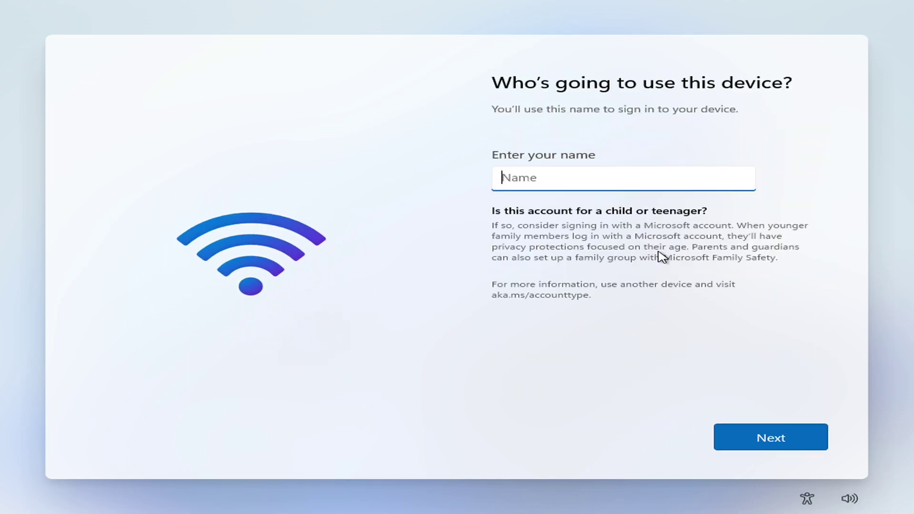
pyautogui.write('Windows Weekly')
pyautogui.click(745, 442)
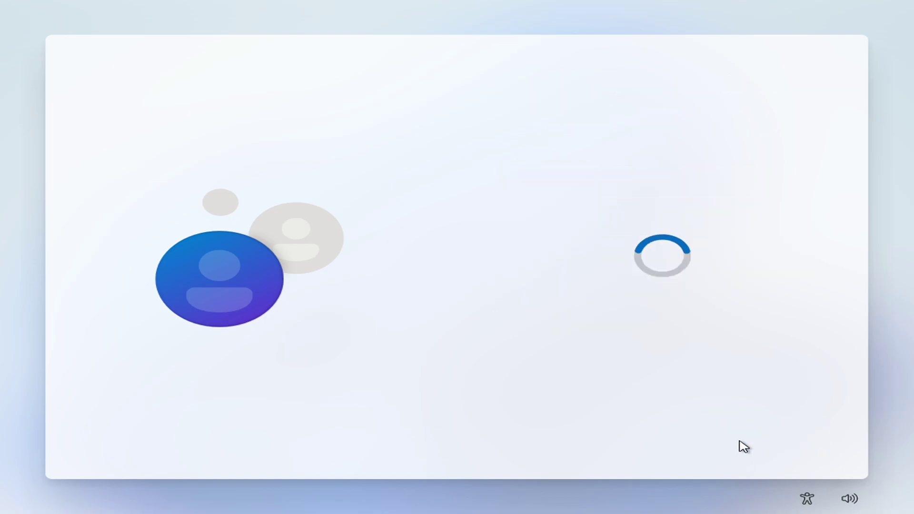
pyautogui.click(636, 332)
pyautogui.click(621, 333)
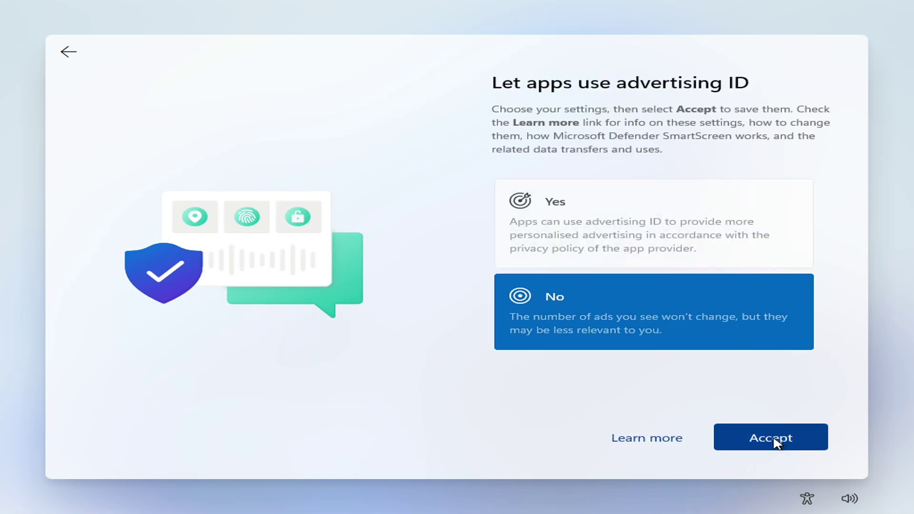
pyautogui.click(773, 441)
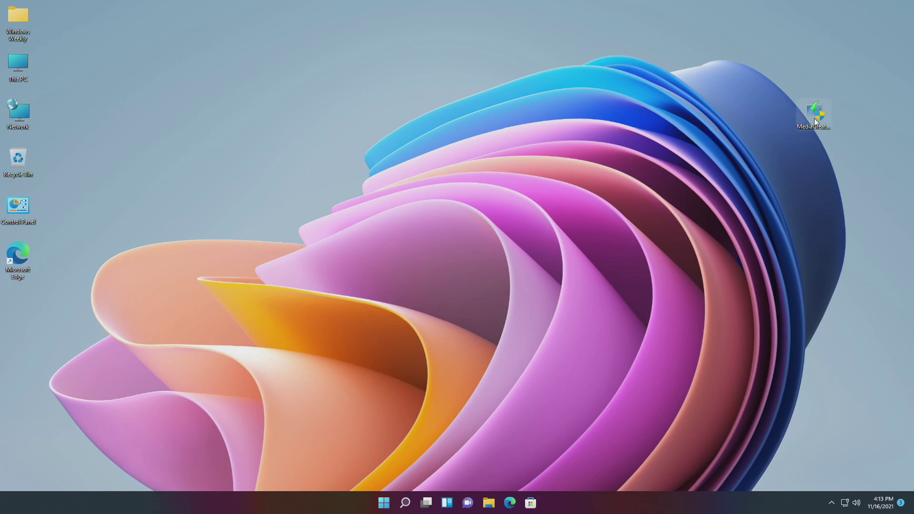
# Select the MediaCreationToolW11 desktop icon, then deselect it.
pyautogui.click(815, 119)
pyautogui.click(770, 124)
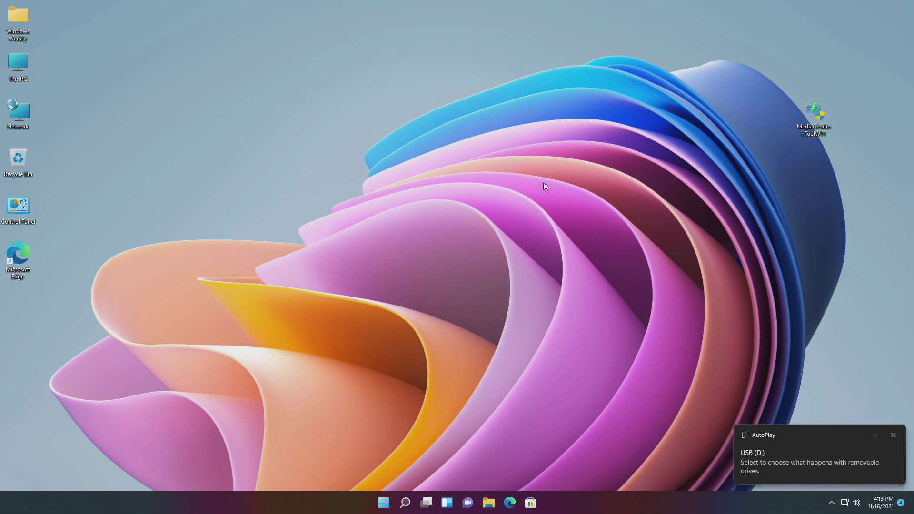
# Dismiss the AutoPlay notification and launch MediaCreationToolW11 as administrator.
pyautogui.click(893, 435)
pyautogui.doubleClick(813, 113)
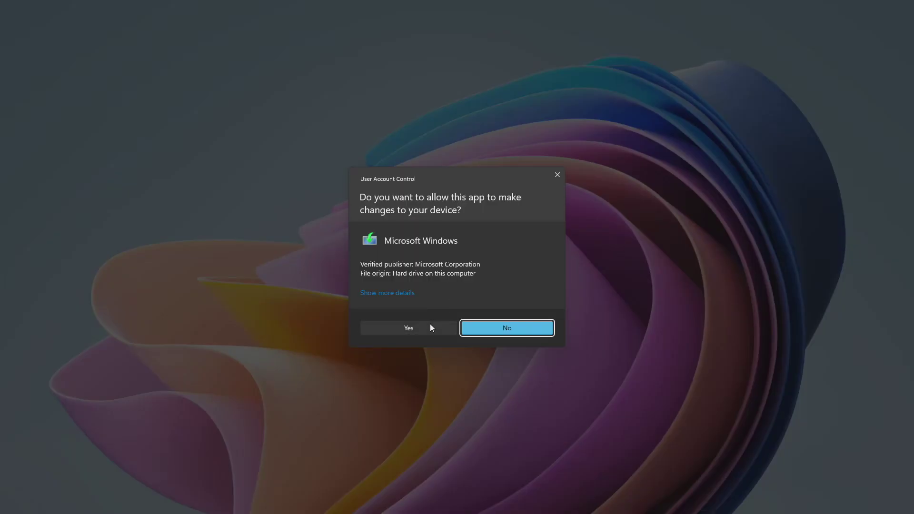
pyautogui.click(430, 326)
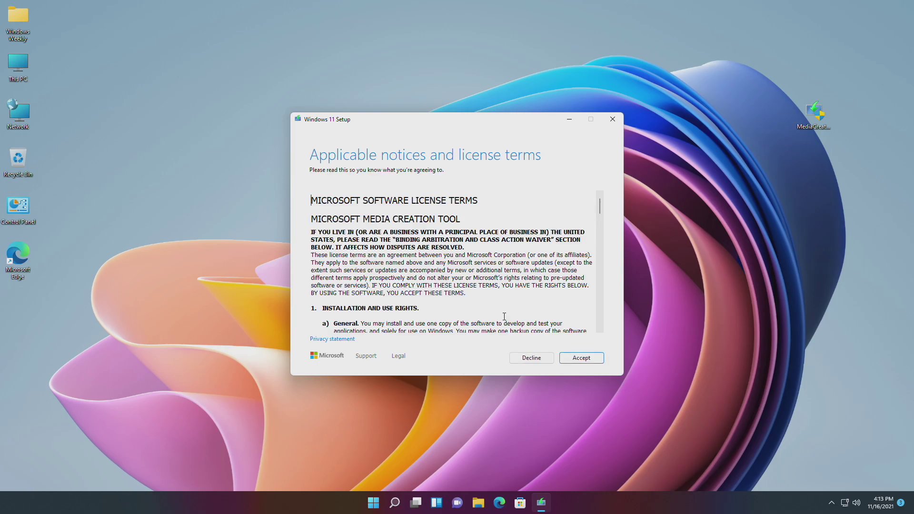
# Accept the terms, keep recommended options, and create USB media on drive D:.
pyautogui.click(577, 358)
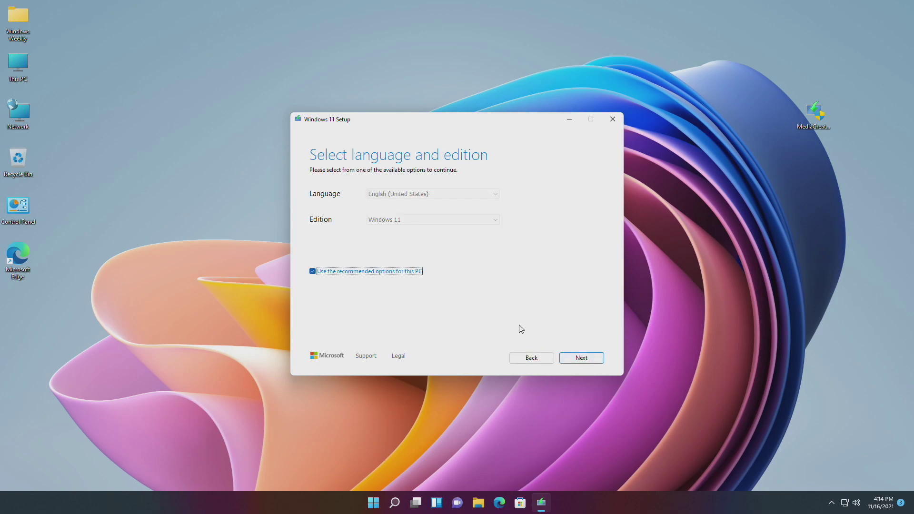
pyautogui.click(581, 358)
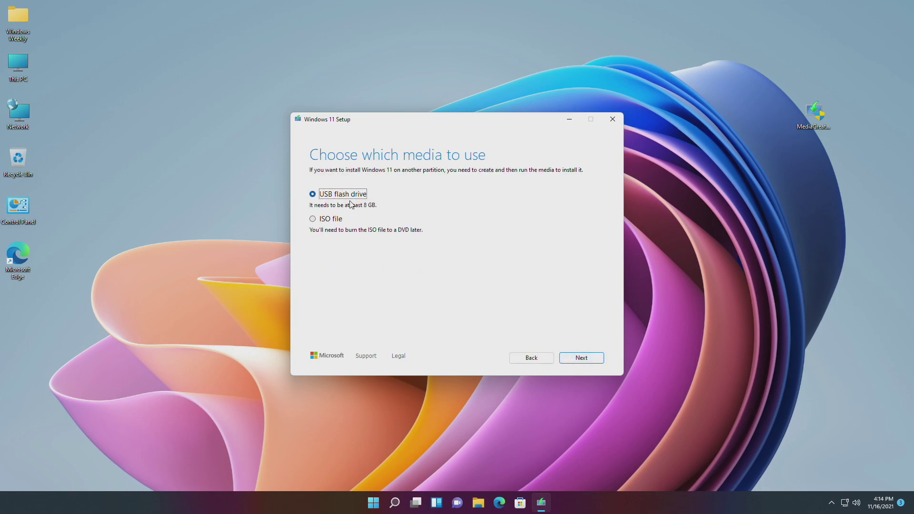
pyautogui.click(574, 361)
pyautogui.click(328, 221)
pyautogui.click(582, 361)
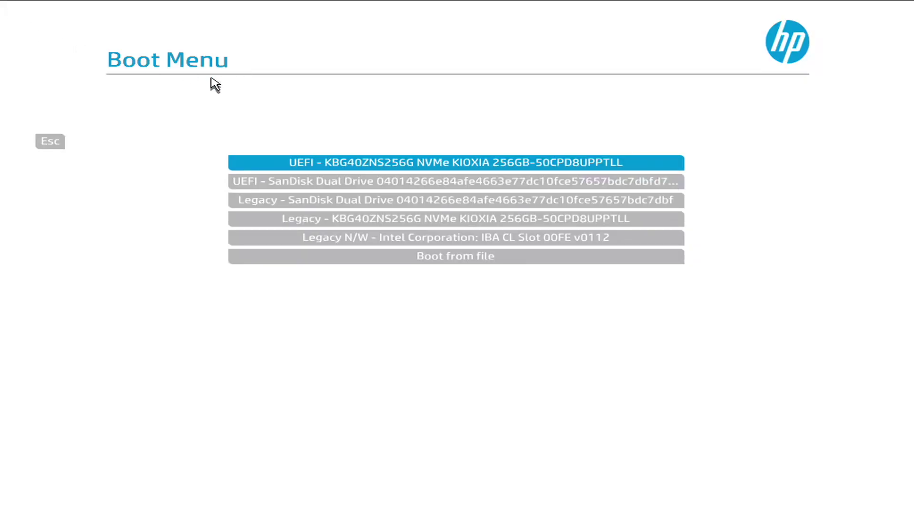
# Boot from the UEFI SanDisk USB, skip the product key and choose Windows 11 Pro.
pyautogui.click(396, 181)
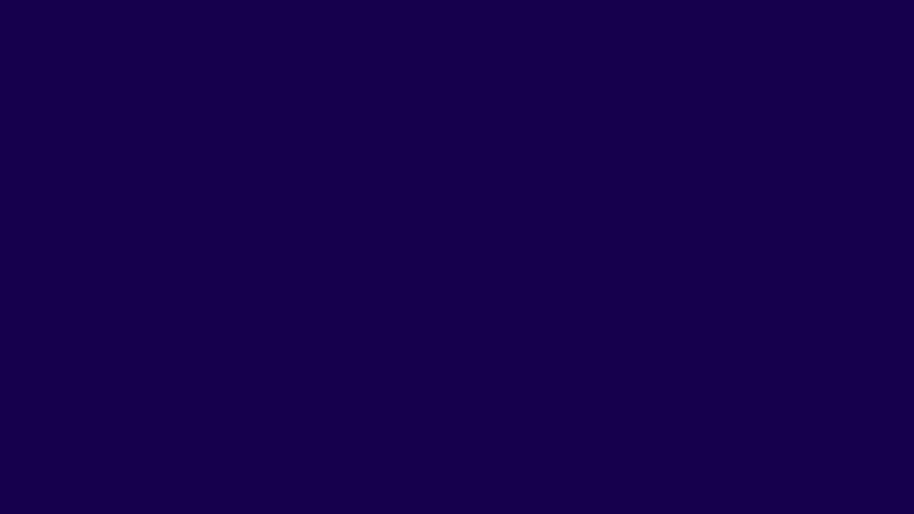
pyautogui.click(705, 369)
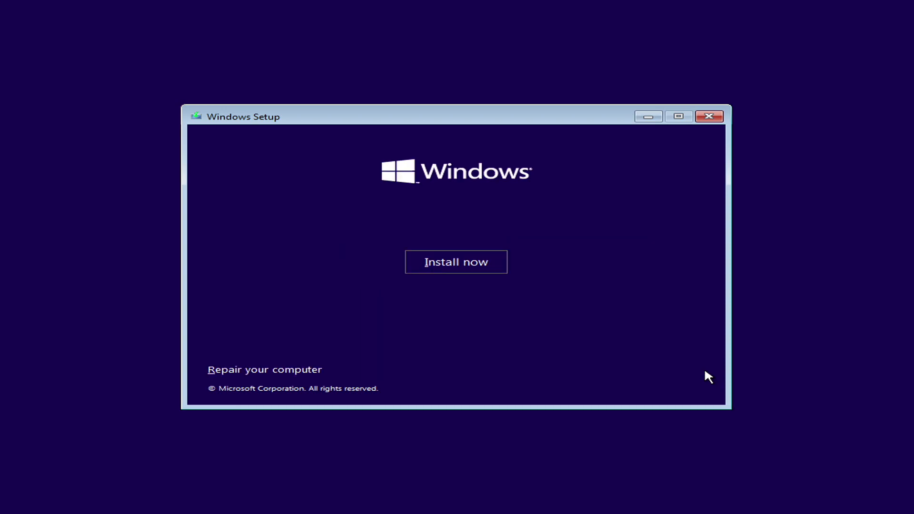
pyautogui.click(443, 259)
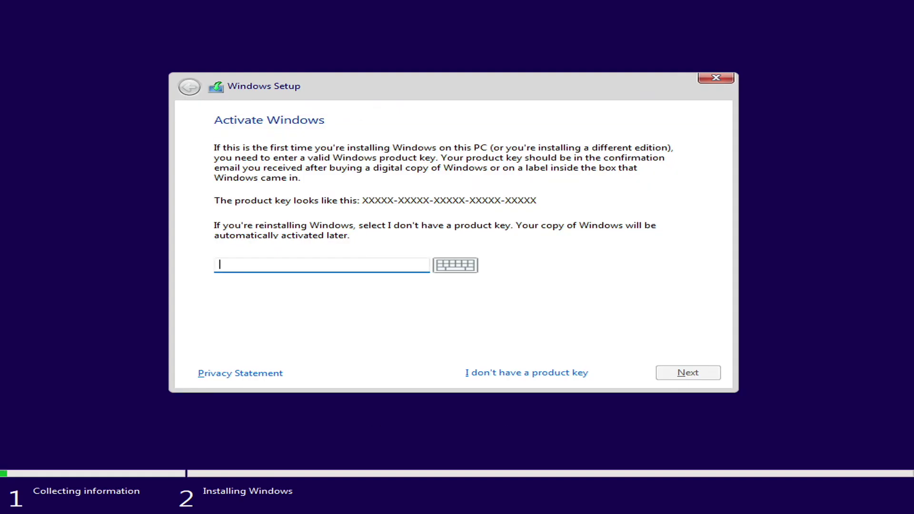
pyautogui.click(533, 373)
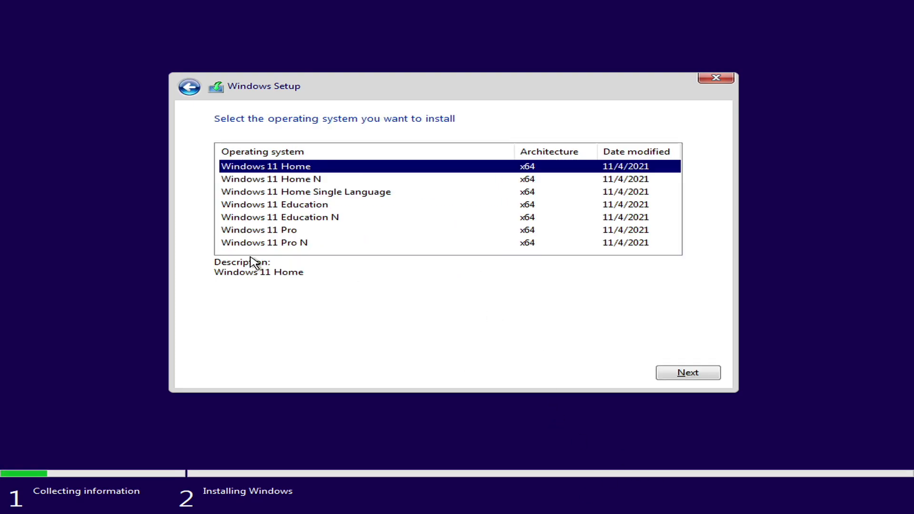
pyautogui.click(257, 230)
pyautogui.click(687, 372)
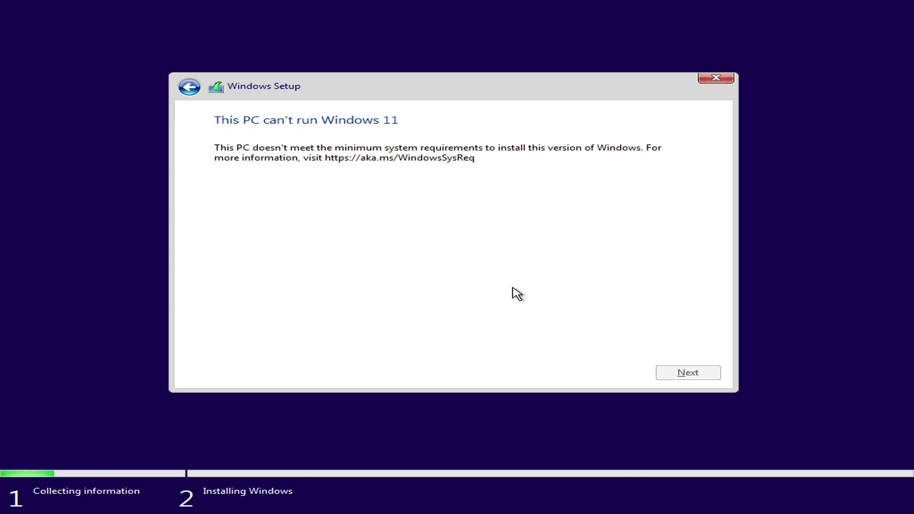
# Launch regedit from a Shift+F10 prompt and create a LabConfig key under HKLM\SYSTEM\Setup.
pyautogui.hotkey('shift', 'F10')
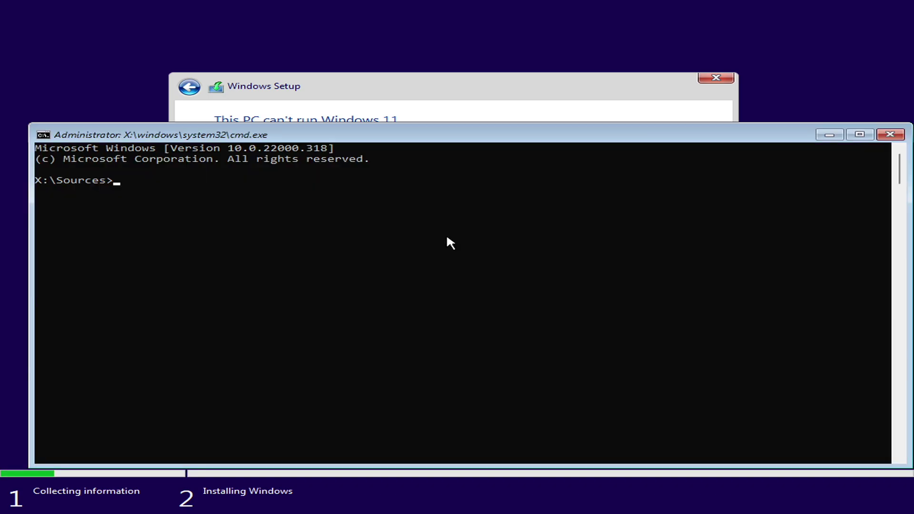
pyautogui.write('regedit')
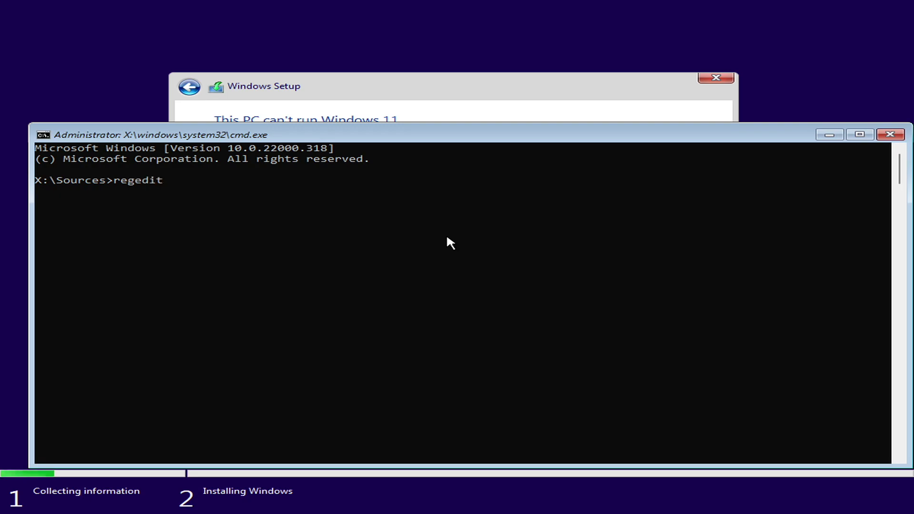
pyautogui.press('Return')
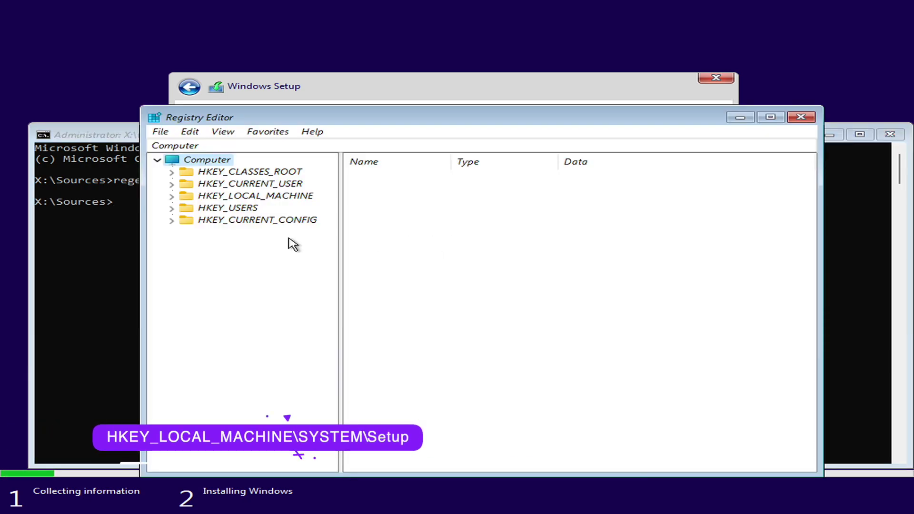
pyautogui.click(171, 196)
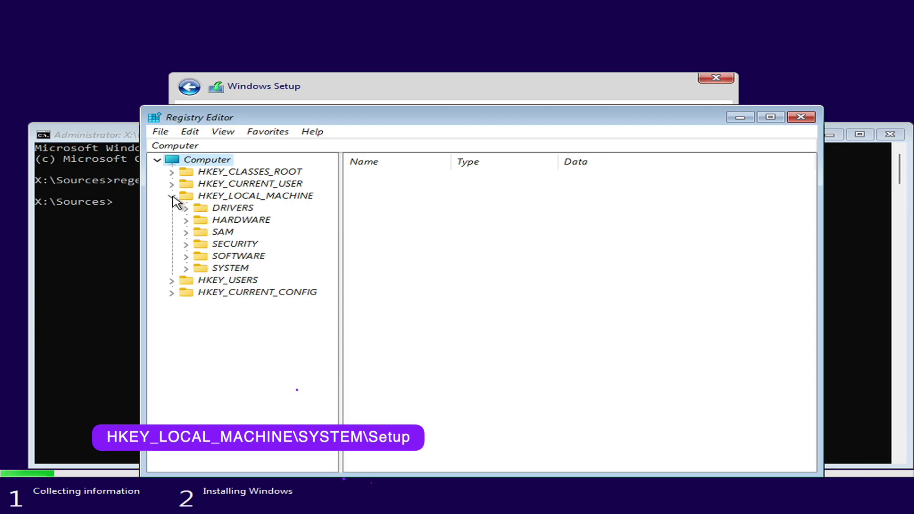
pyautogui.click(186, 268)
pyautogui.click(201, 389)
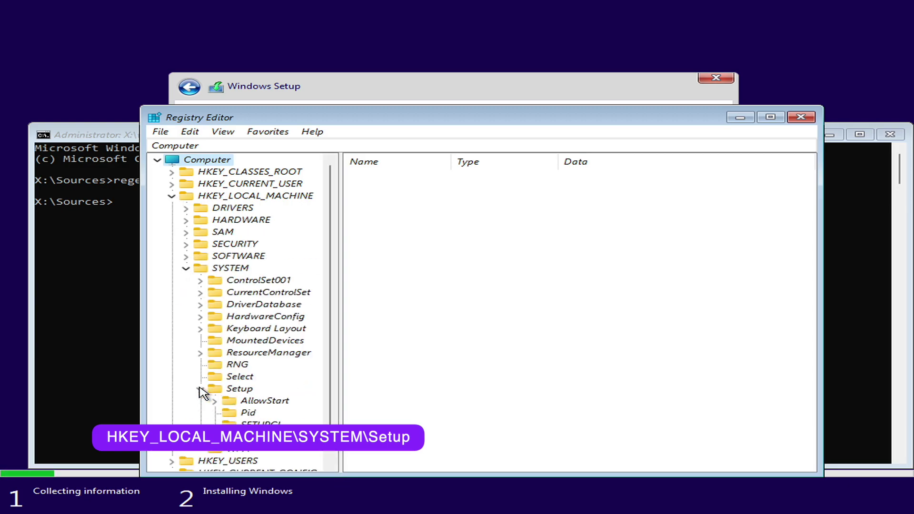
pyautogui.rightClick(237, 389)
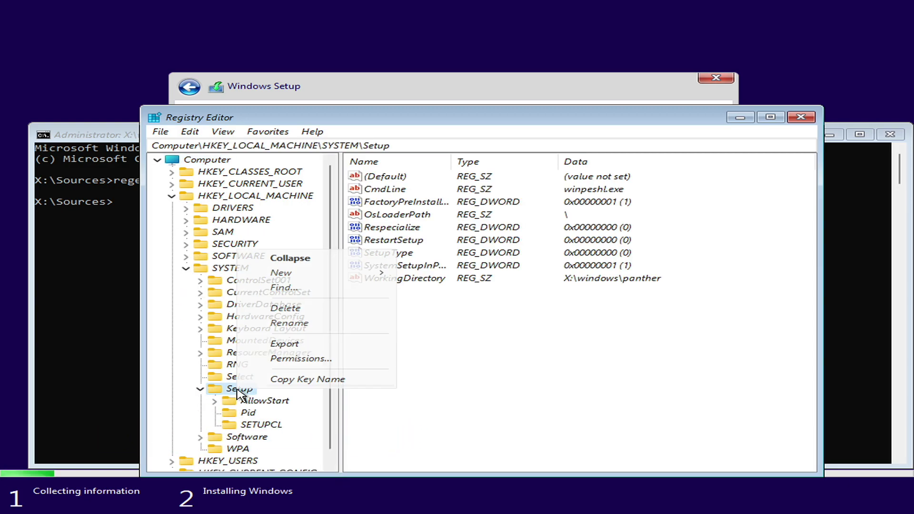
pyautogui.moveTo(314, 280)
pyautogui.click(442, 272)
pyautogui.write('LabConfig')
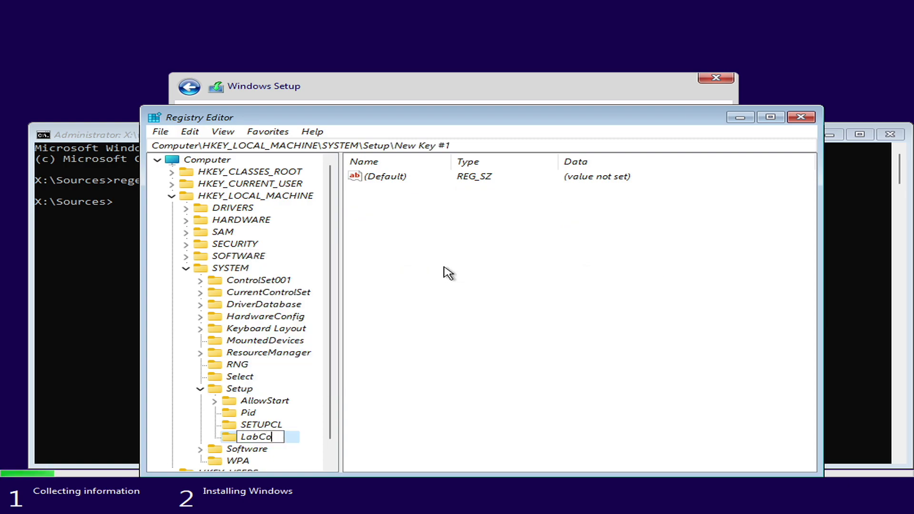
pyautogui.click(233, 435)
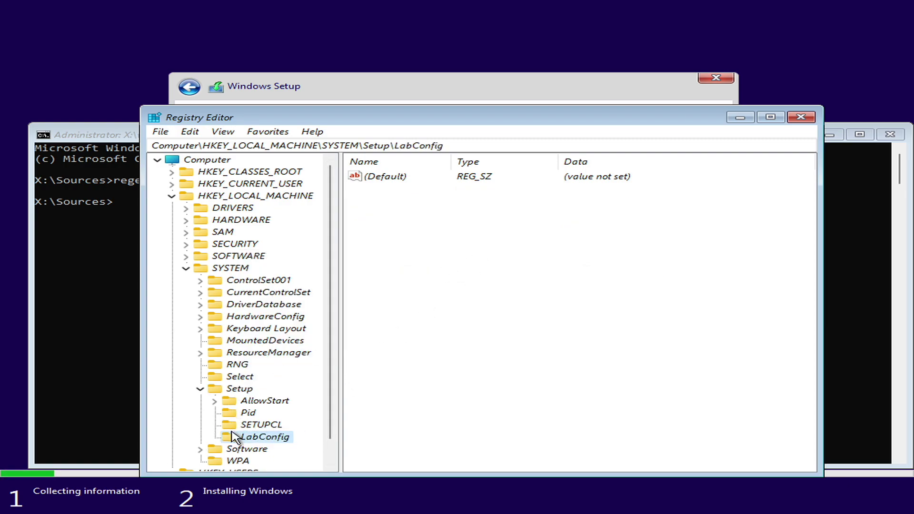
# Add a DWORD (32-bit) value BypassTPMCheck set to 1 in LabConfig.
pyautogui.rightClick(491, 257)
pyautogui.moveTo(558, 265)
pyautogui.click(608, 313)
pyautogui.write('Bypass')
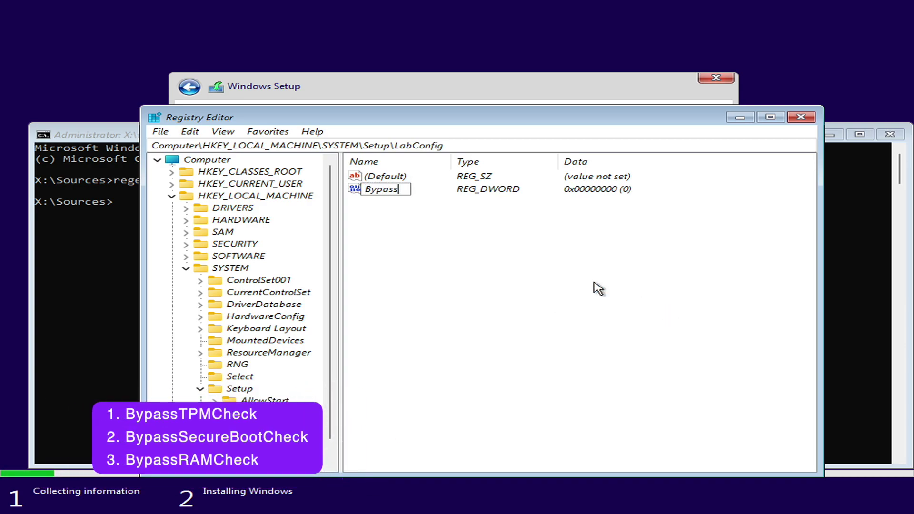
pyautogui.write('TPMCheck')
pyautogui.press('Return')
pyautogui.click(593, 189)
pyautogui.doubleClick(450, 191)
pyautogui.write('1')
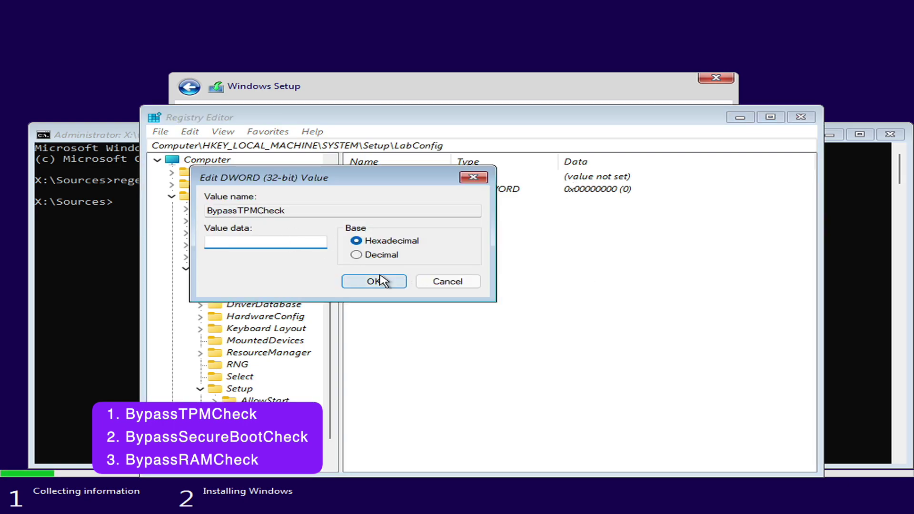
pyautogui.click(374, 282)
# Add a DWORD (32-bit) value BypassSecureBootCheck set to 1.
pyautogui.rightClick(407, 217)
pyautogui.moveTo(431, 222)
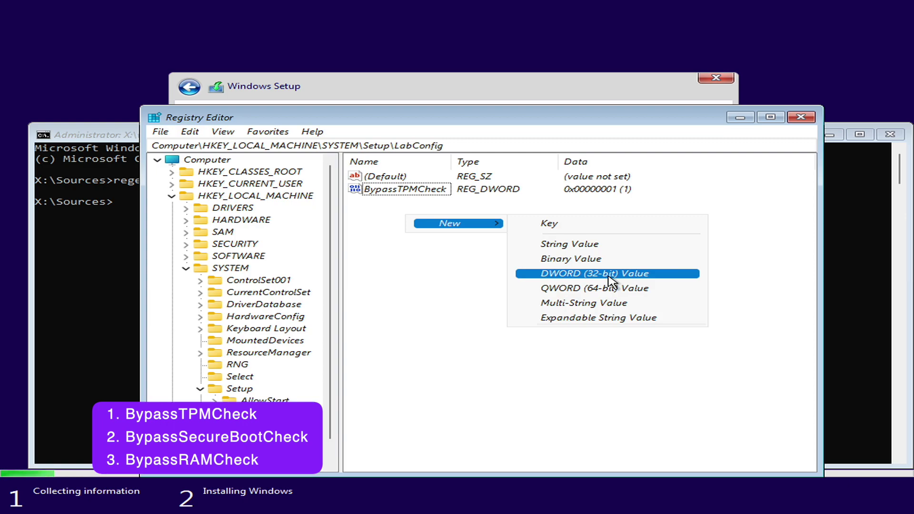
pyautogui.click(606, 275)
pyautogui.write('BypassSecureBootCheck')
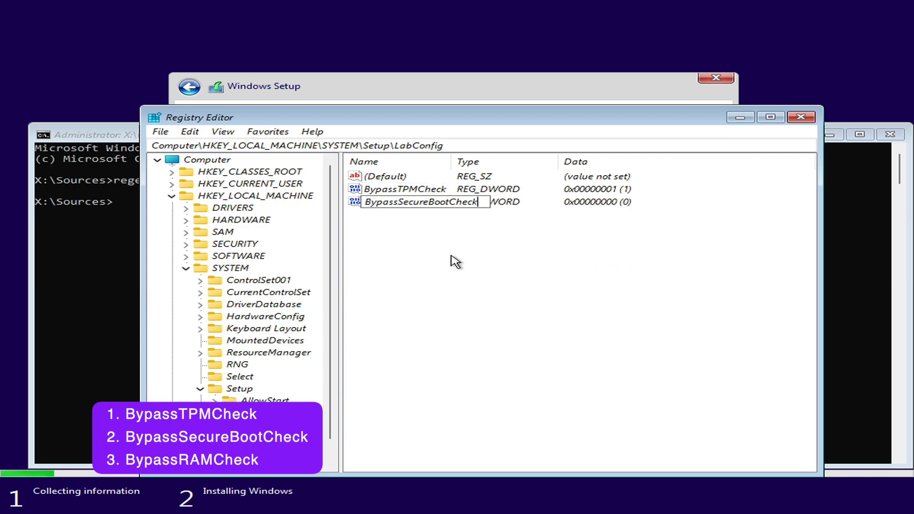
pyautogui.press('Return')
pyautogui.press('Return')
pyautogui.write('1')
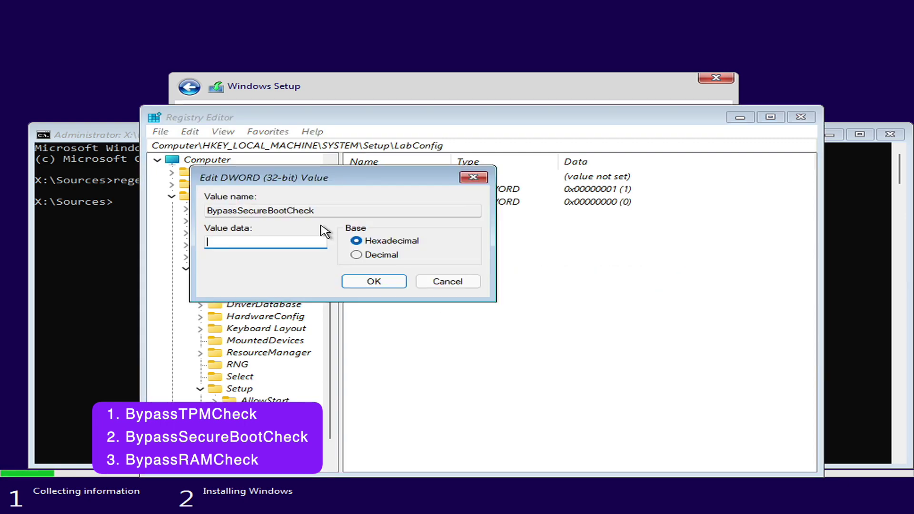
pyautogui.press('Return')
# Add a DWORD BypassRAMCheck set to 1, then close Registry Editor.
pyautogui.moveTo(481, 261)
pyautogui.click(550, 296)
pyautogui.write('BypassRAMCheck')
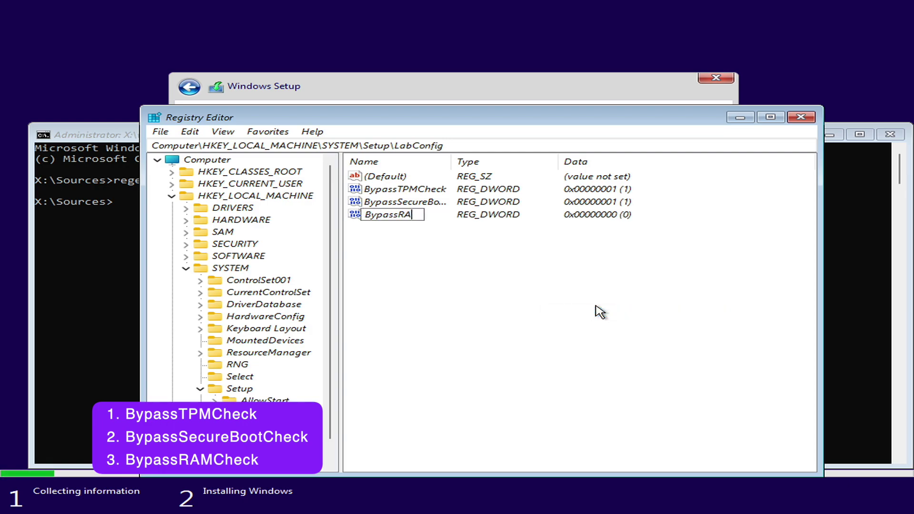
pyautogui.press('Return')
pyautogui.press('Return')
pyautogui.write('1')
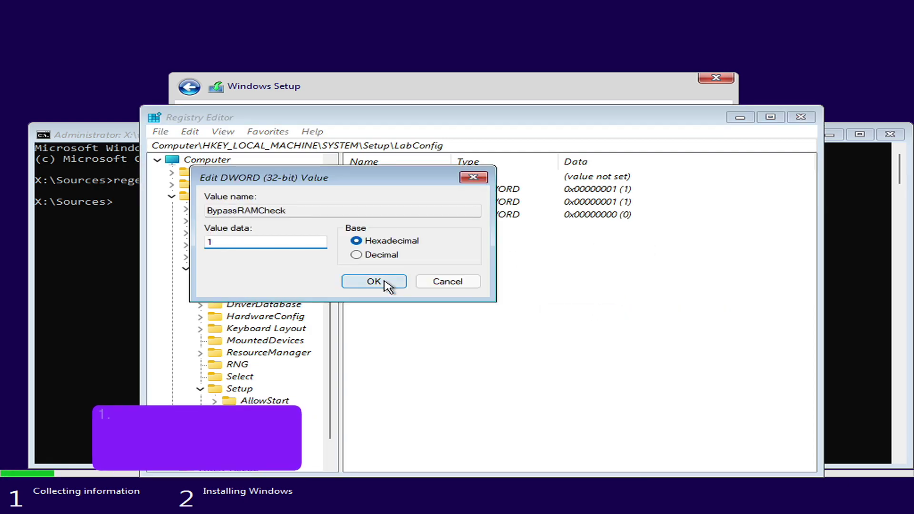
pyautogui.click(371, 281)
pyautogui.click(801, 117)
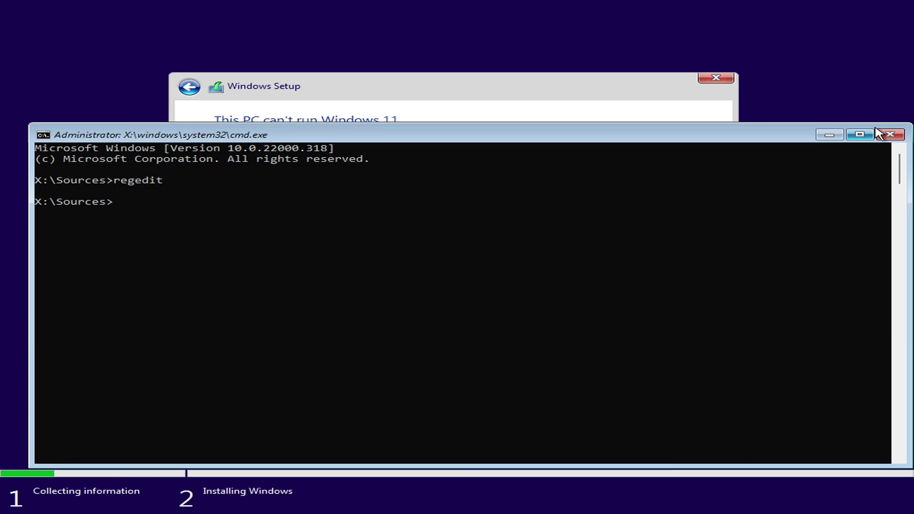
# Return to the edition list and install Windows 11 Pro onto Drive 0 unallocated space.
pyautogui.click(889, 134)
pyautogui.click(189, 87)
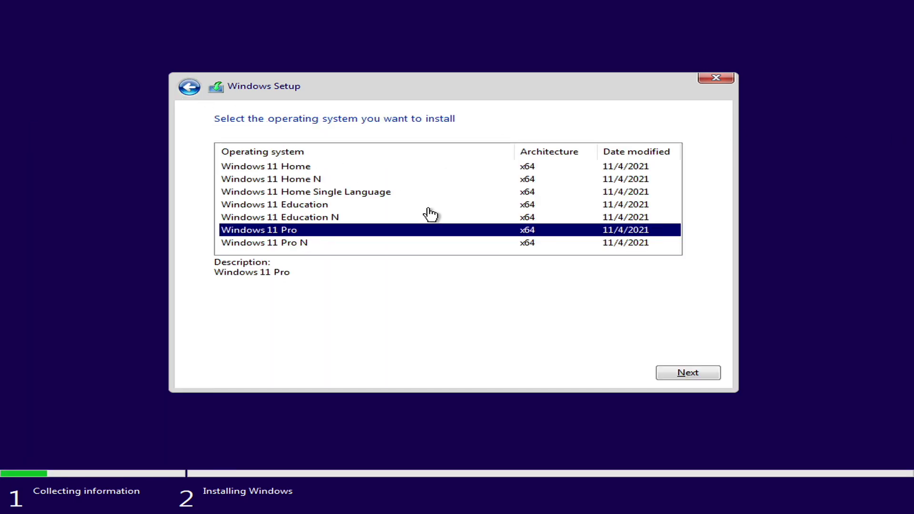
pyautogui.click(690, 374)
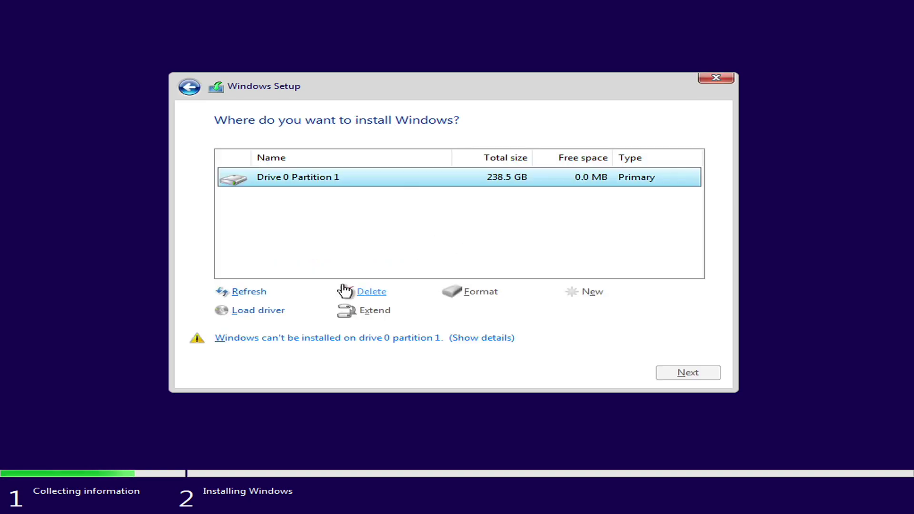
pyautogui.click(346, 291)
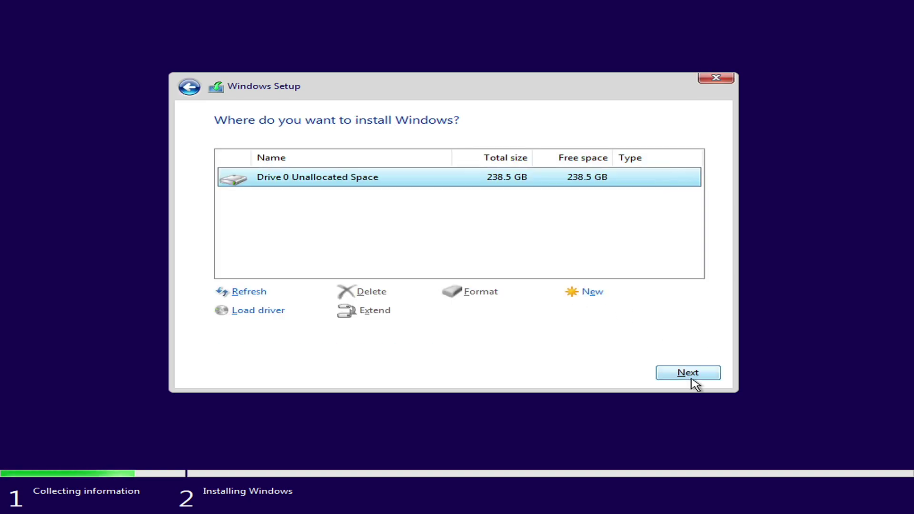
pyautogui.click(691, 377)
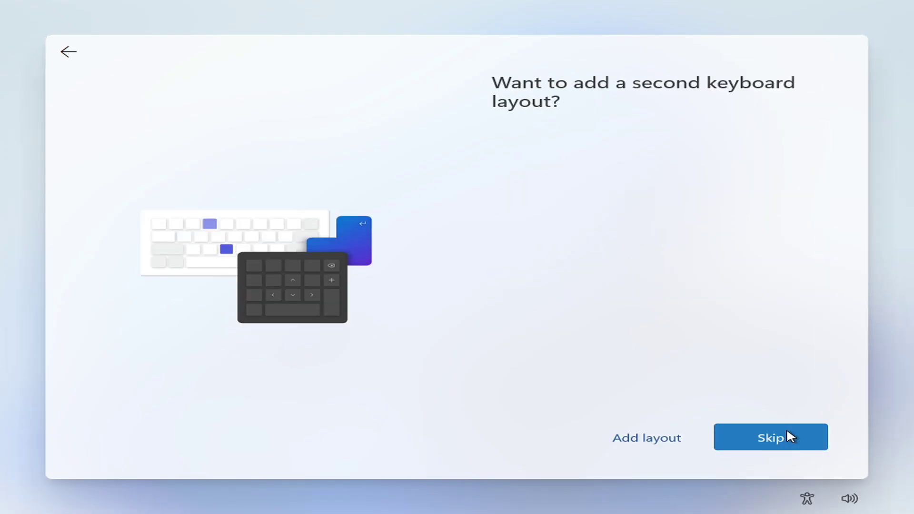
pyautogui.click(788, 435)
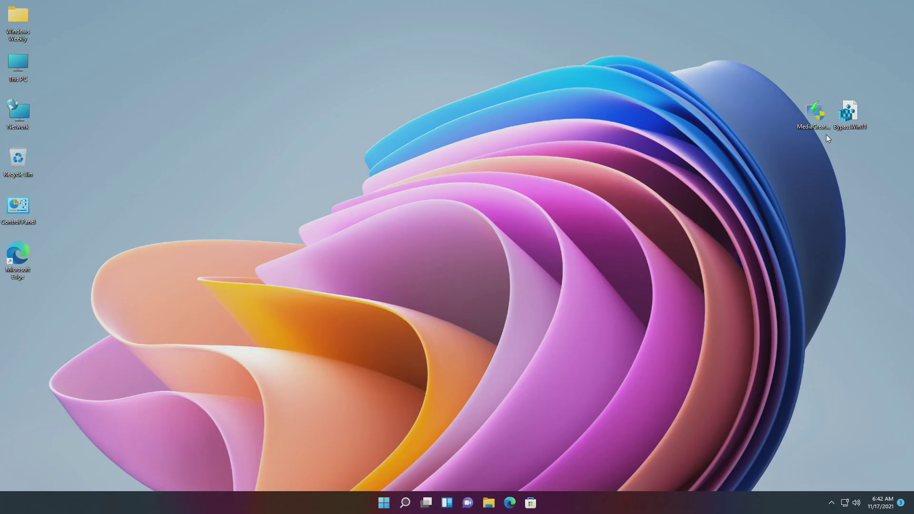
# Run MediaCreationTool and write Windows 11 to the ESD-USB (D:) flash drive.
pyautogui.click(826, 135)
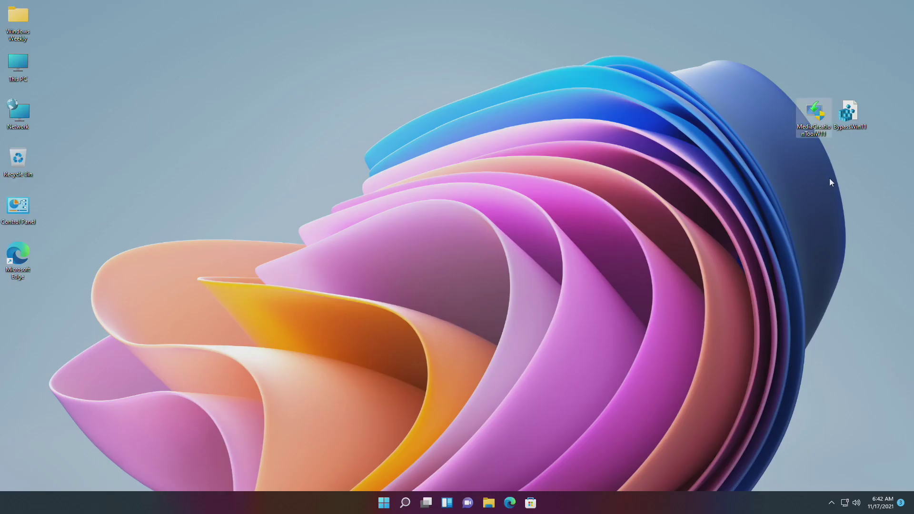
pyautogui.click(861, 144)
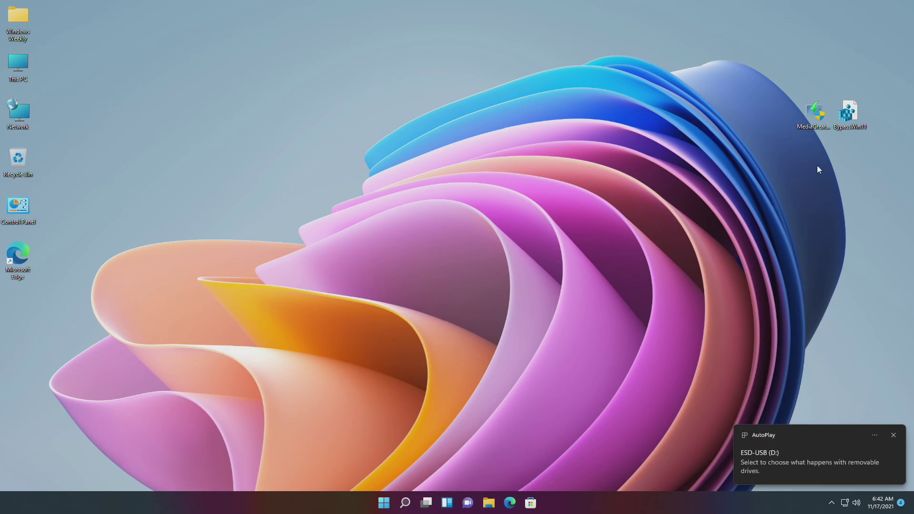
pyautogui.doubleClick(815, 101)
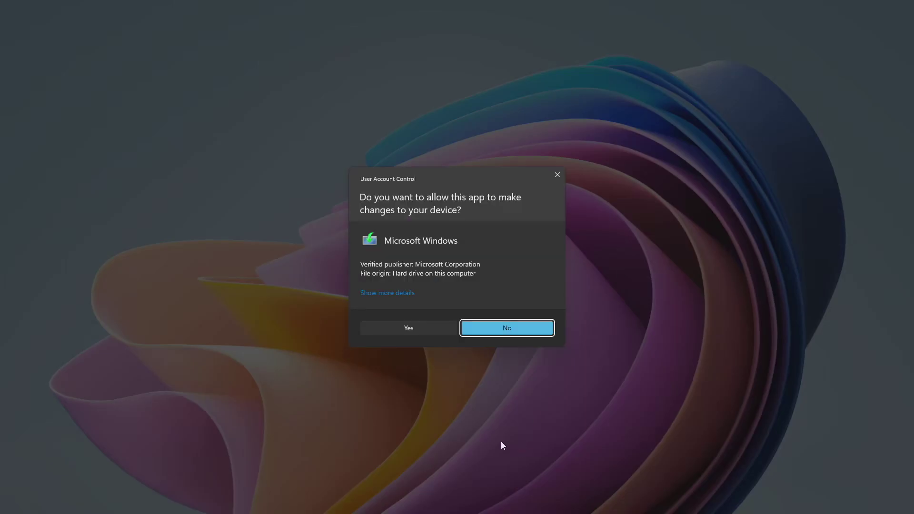
pyautogui.click(421, 327)
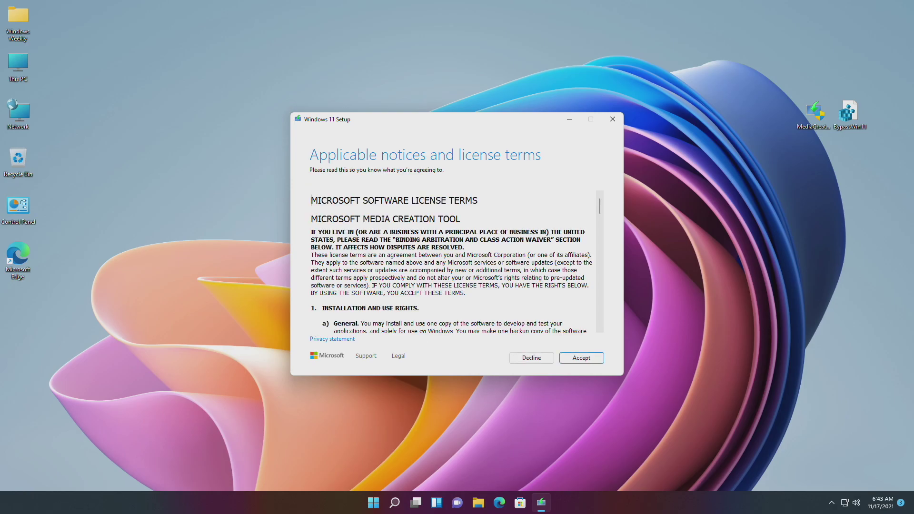
pyautogui.click(581, 359)
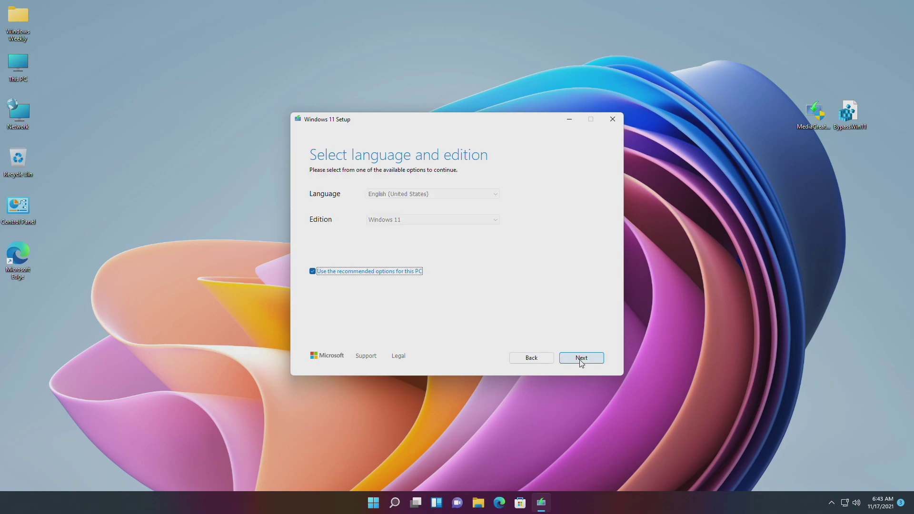
pyautogui.click(581, 363)
pyautogui.click(567, 358)
pyautogui.click(338, 221)
pyautogui.click(590, 361)
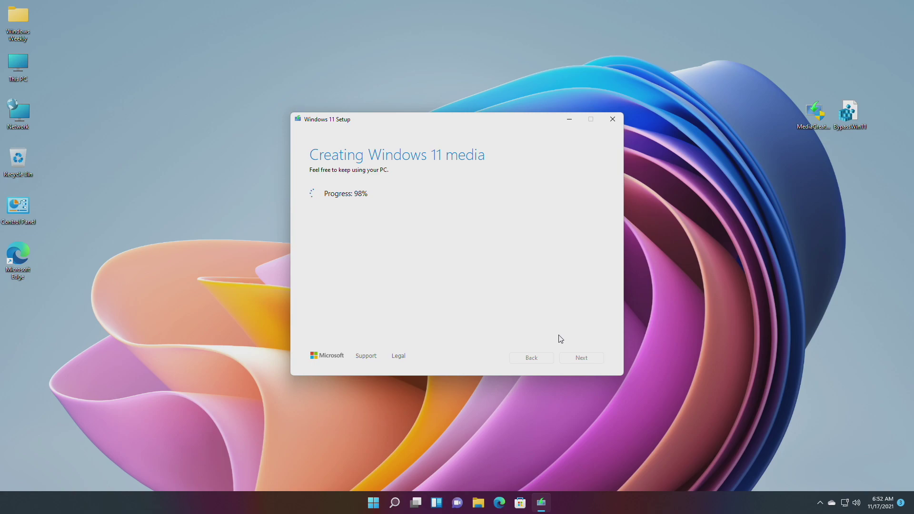
pyautogui.click(594, 363)
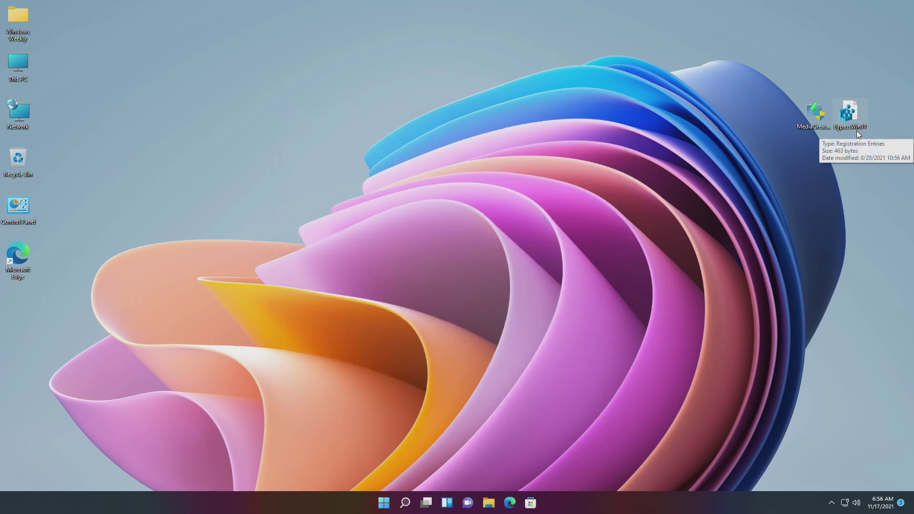
# Paste the BypassWin11 file onto the ESD-USB (D:) drive in File Explorer.
pyautogui.press('super+e')
pyautogui.doubleClick(450, 261)
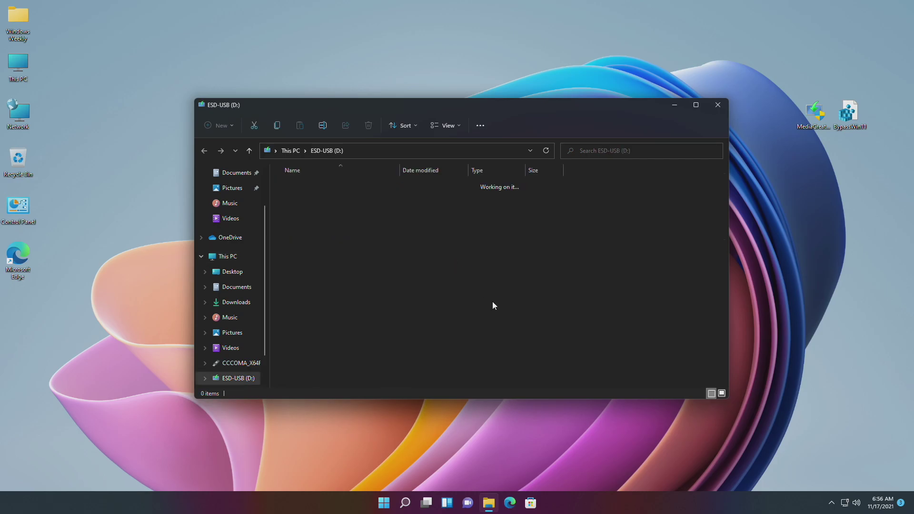
pyautogui.hotkey('ctrl', 'v')
pyautogui.click(718, 106)
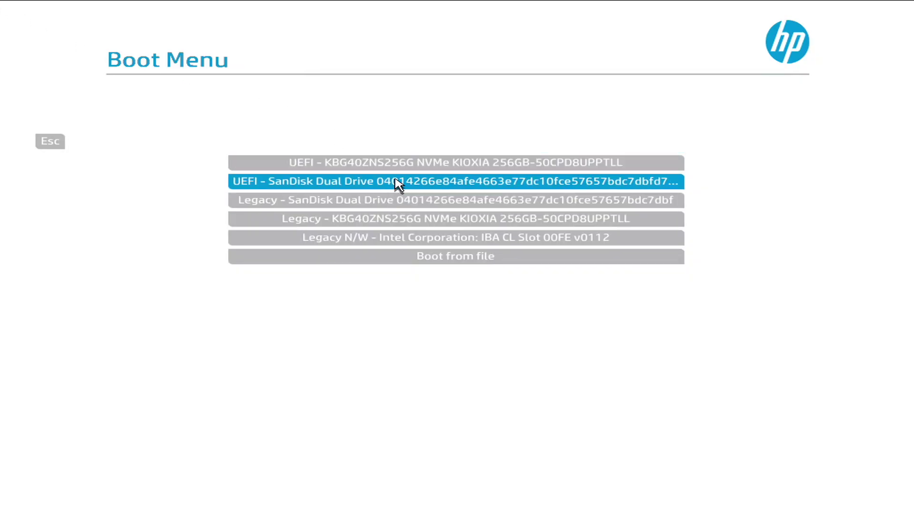
# Start Windows Setup from the UEFI SanDisk USB without a product key, selecting Windows 11 Pro.
pyautogui.click(398, 186)
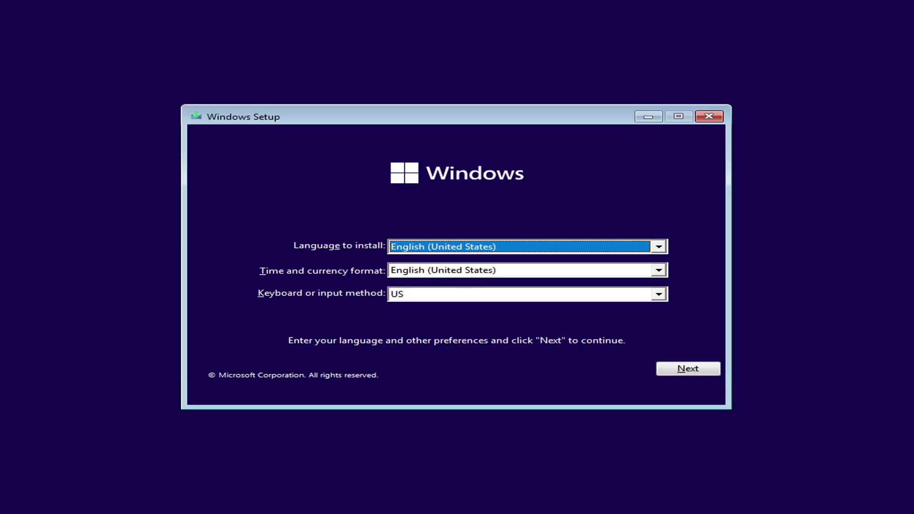
pyautogui.click(705, 372)
pyautogui.click(444, 263)
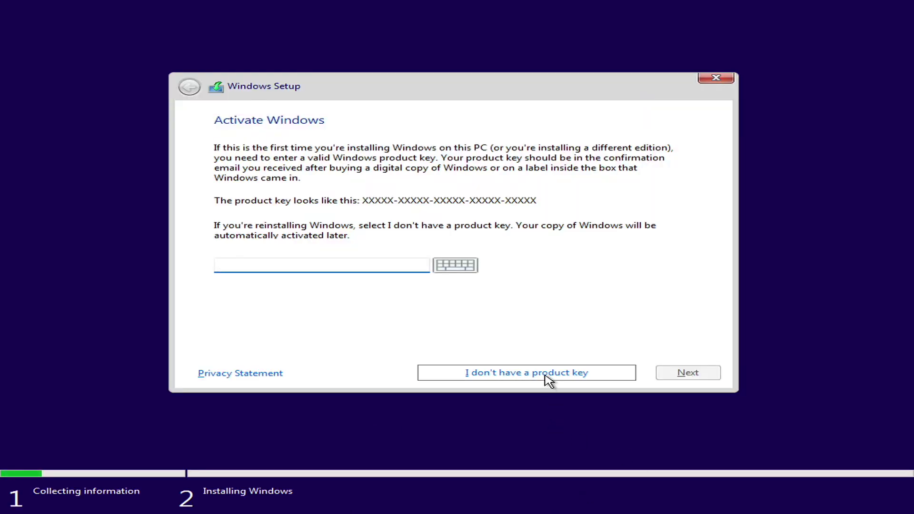
pyautogui.click(531, 371)
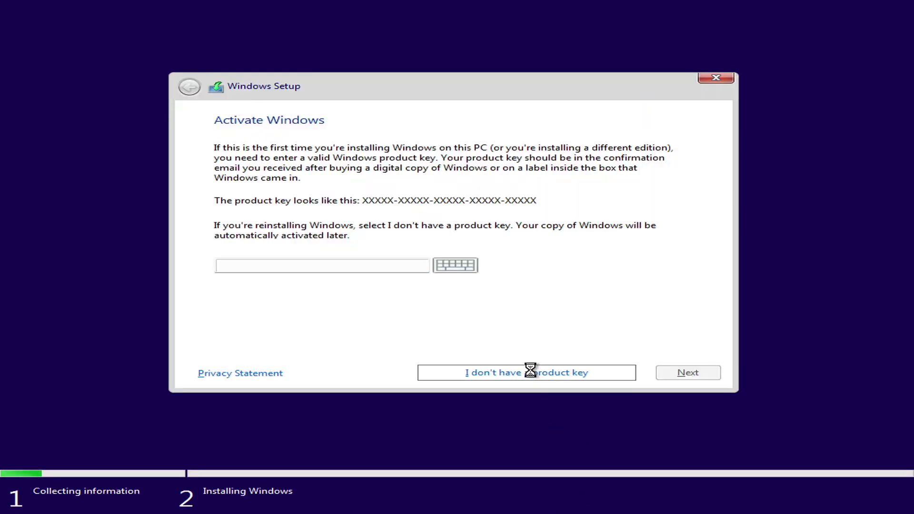
pyautogui.click(257, 231)
pyautogui.click(689, 373)
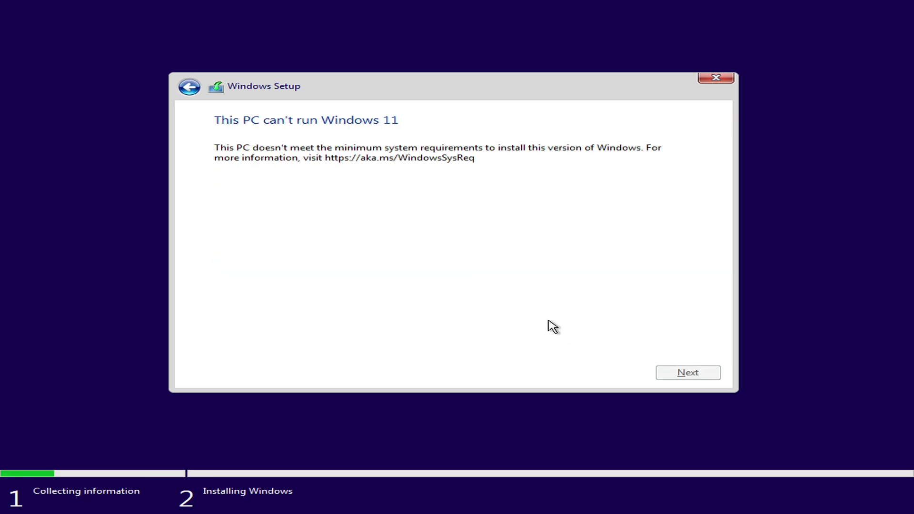
# Open Notepad from a Shift+F10 prompt and browse ESD-USB (C:) showing All Files.
pyautogui.hotkey('shift', 'F10')
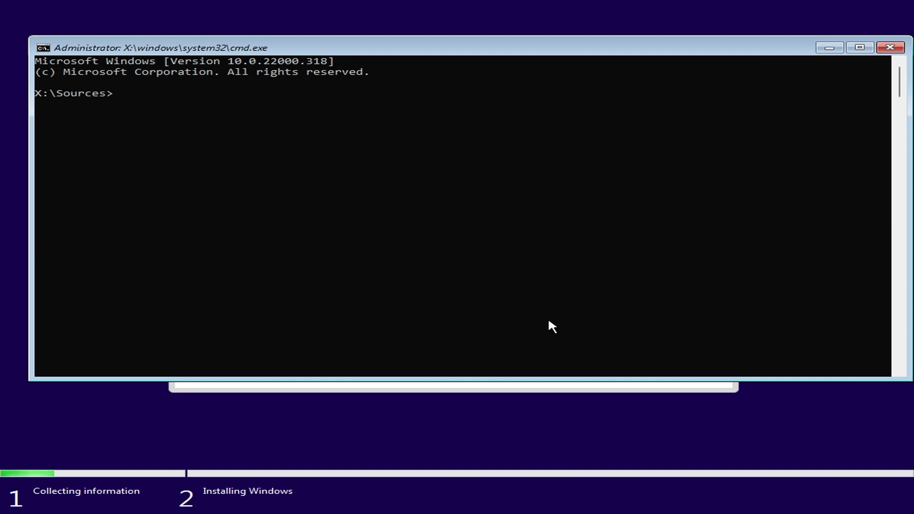
pyautogui.write('epad')
pyautogui.press('Return')
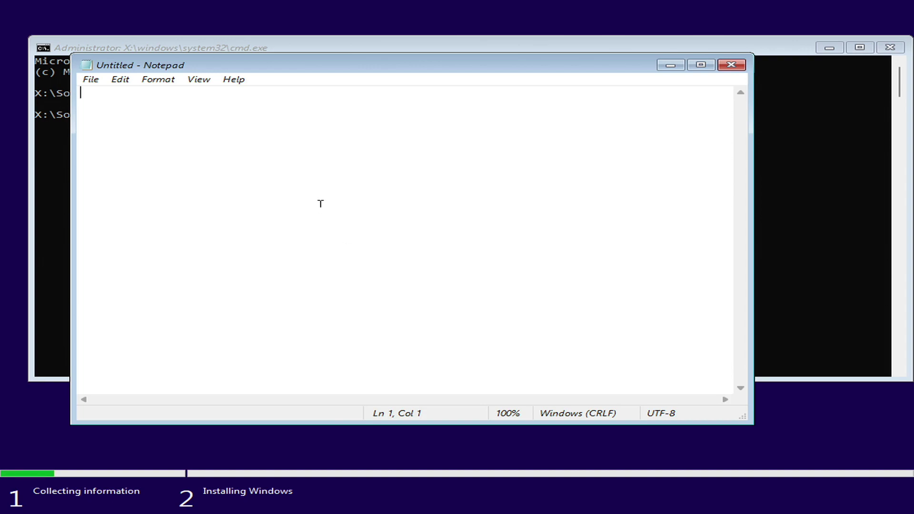
pyautogui.click(96, 81)
pyautogui.click(143, 126)
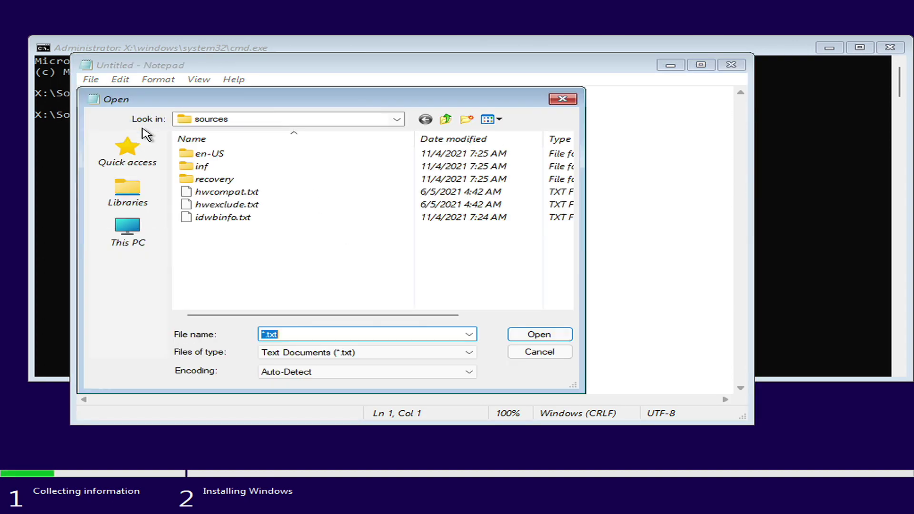
pyautogui.click(138, 230)
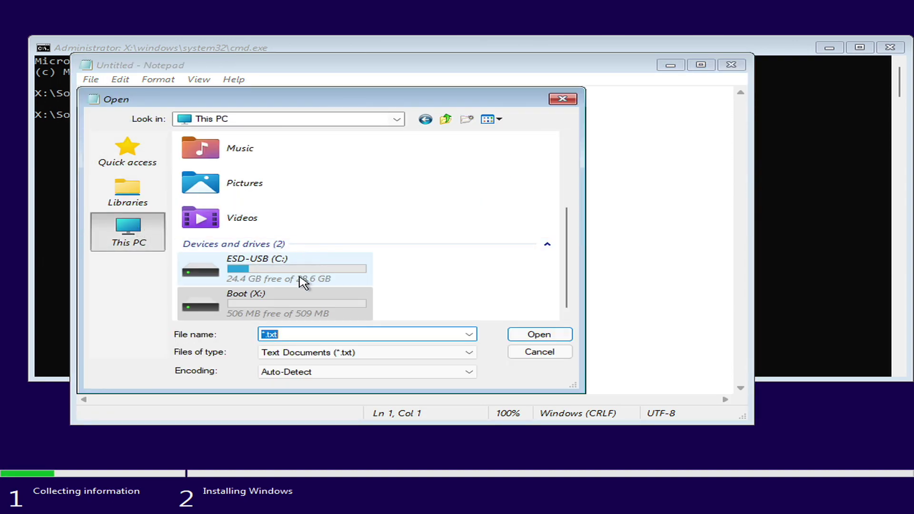
pyautogui.doubleClick(299, 282)
pyautogui.click(350, 352)
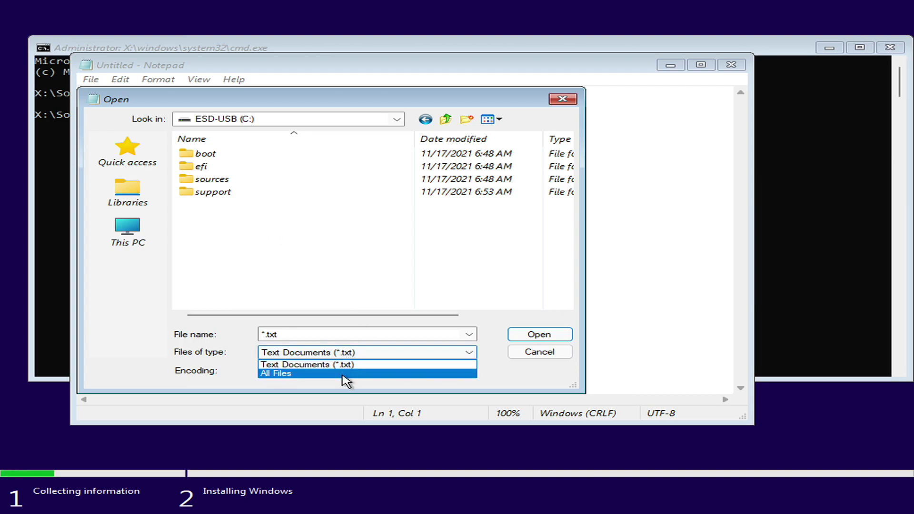
pyautogui.click(346, 373)
# Merge BypassWin11 into the registry, close the windows and continue with Windows 11 Pro.
pyautogui.rightClick(266, 245)
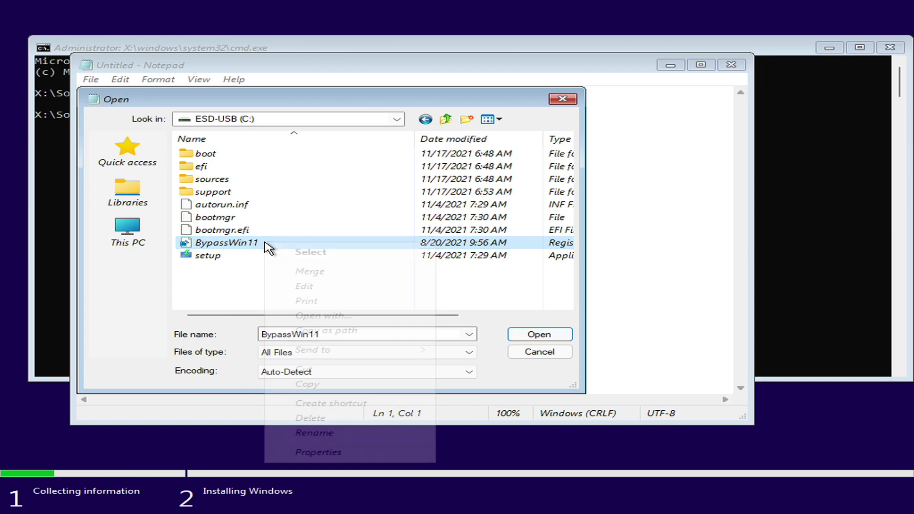
pyautogui.click(308, 271)
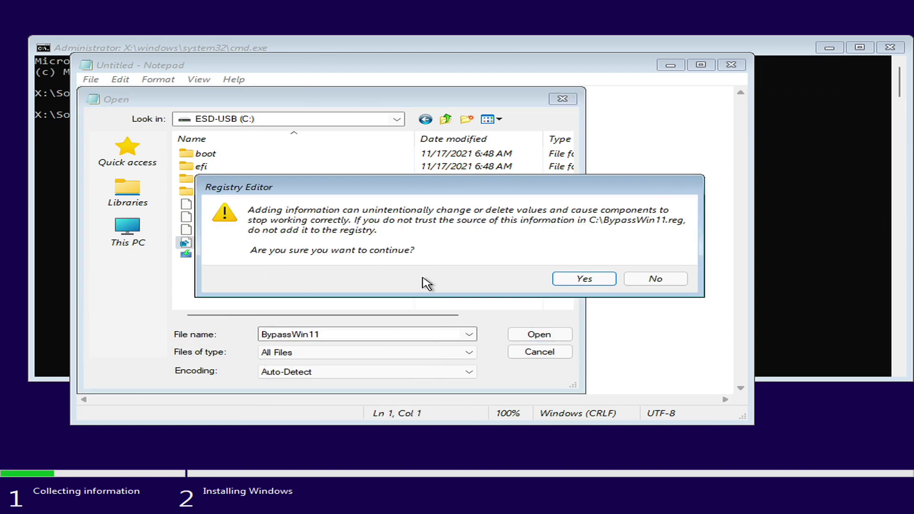
pyautogui.click(580, 280)
pyautogui.click(648, 263)
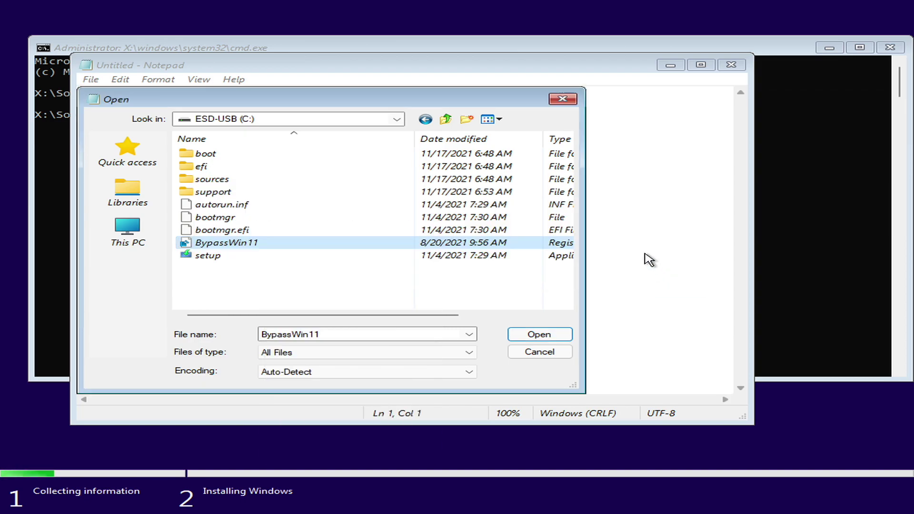
pyautogui.click(562, 99)
pyautogui.click(731, 65)
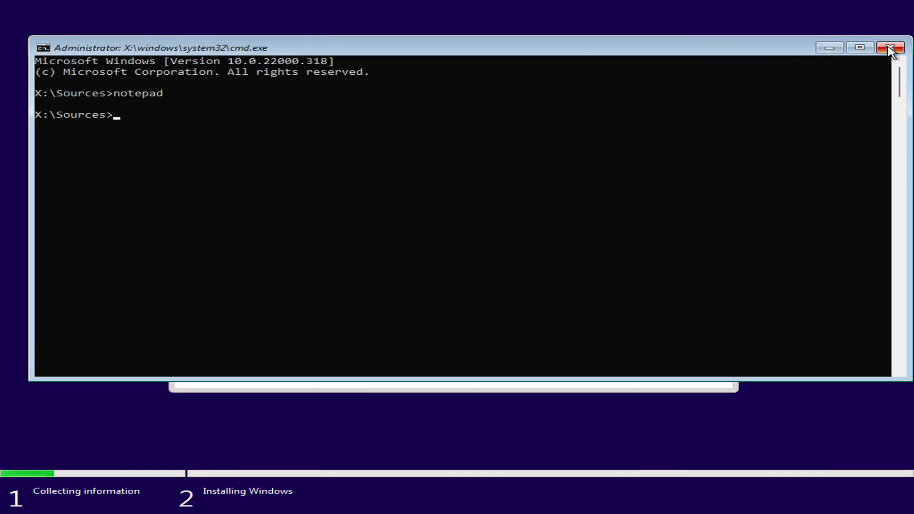
pyautogui.click(890, 47)
pyautogui.click(191, 91)
pyautogui.click(688, 370)
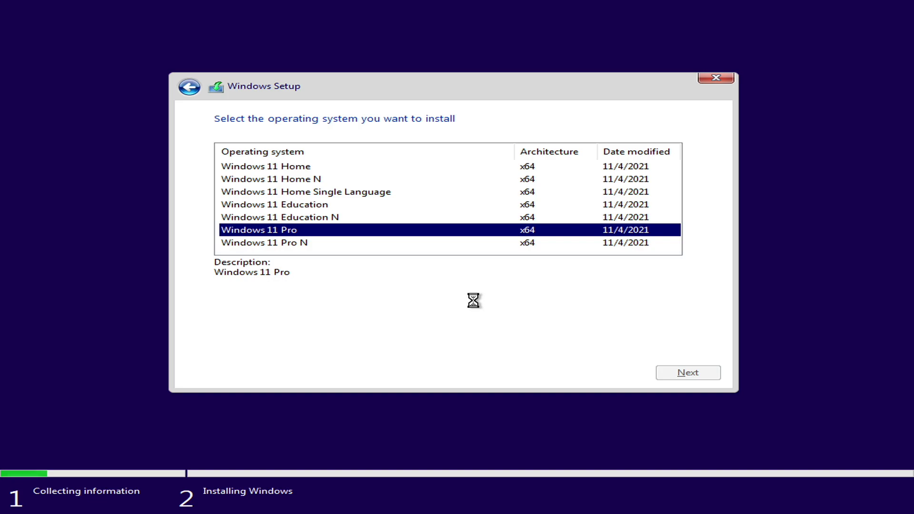
# Accept the license terms and continue.
pyautogui.click(218, 347)
pyautogui.click(688, 372)
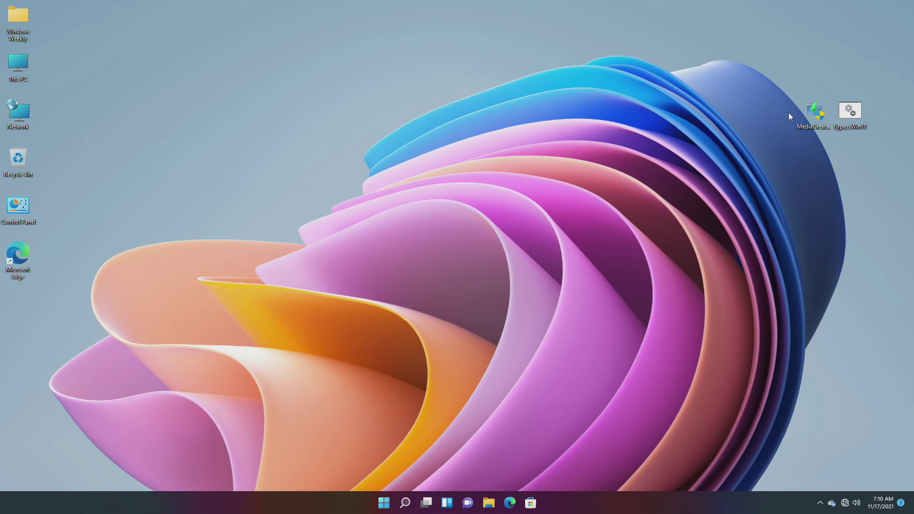
# Run the Media Creation Tool to create Windows 11 media on the ESD-USB (F:) drive.
pyautogui.click(813, 109)
pyautogui.click(860, 118)
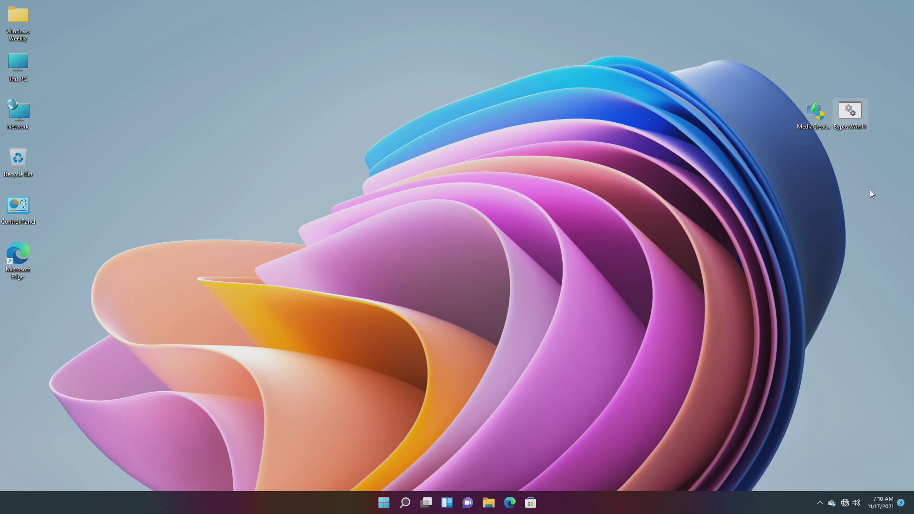
pyautogui.click(724, 192)
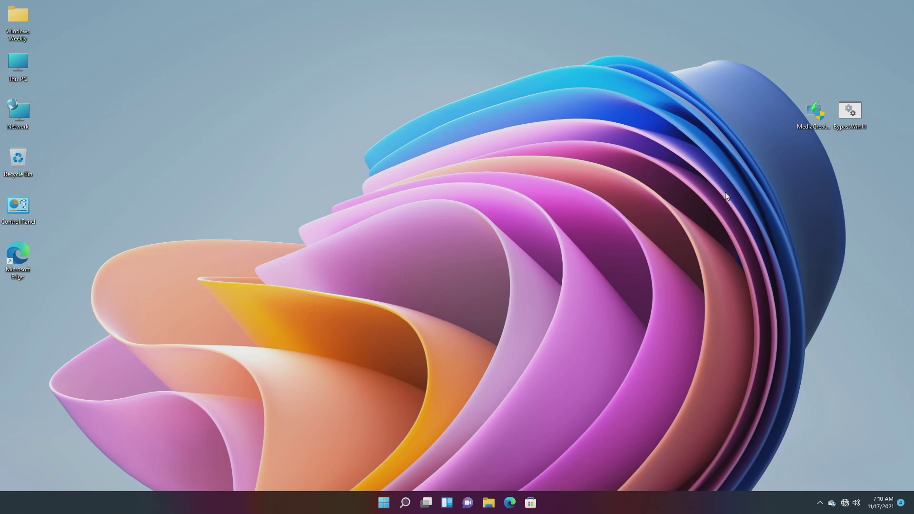
pyautogui.doubleClick(802, 121)
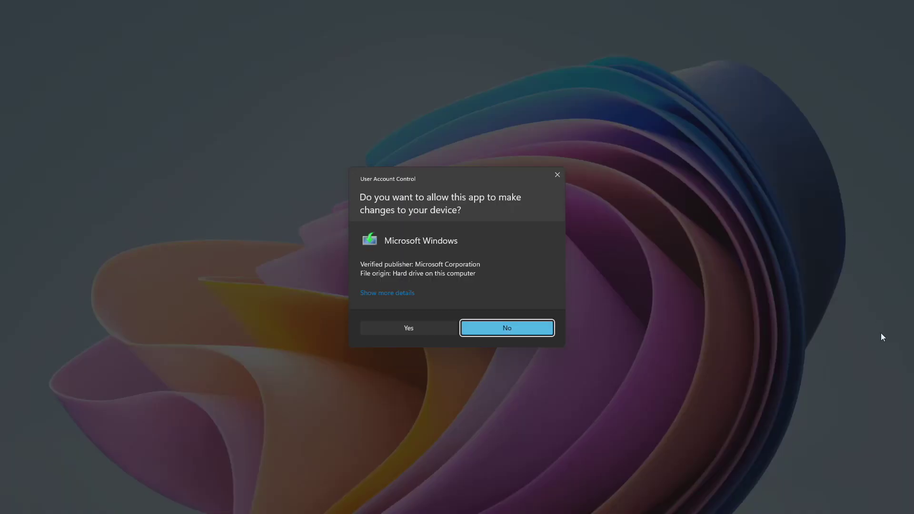
pyautogui.click(430, 327)
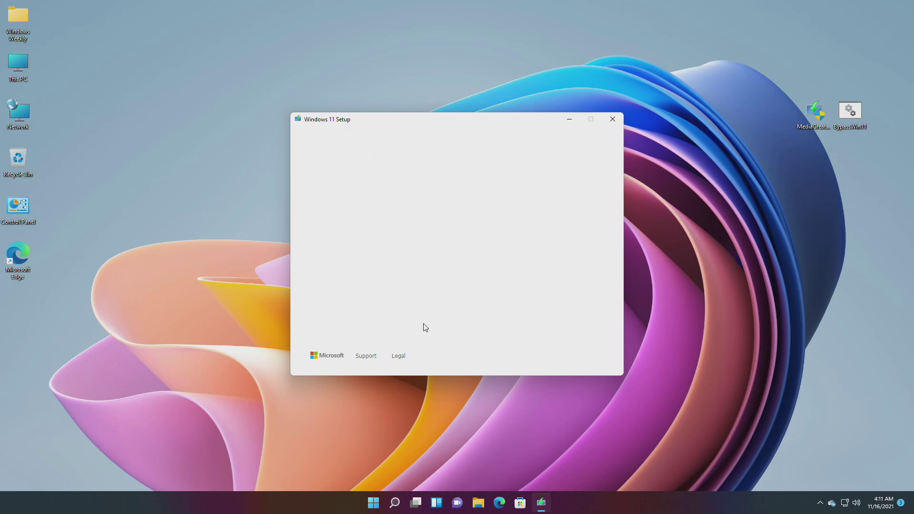
pyautogui.click(580, 358)
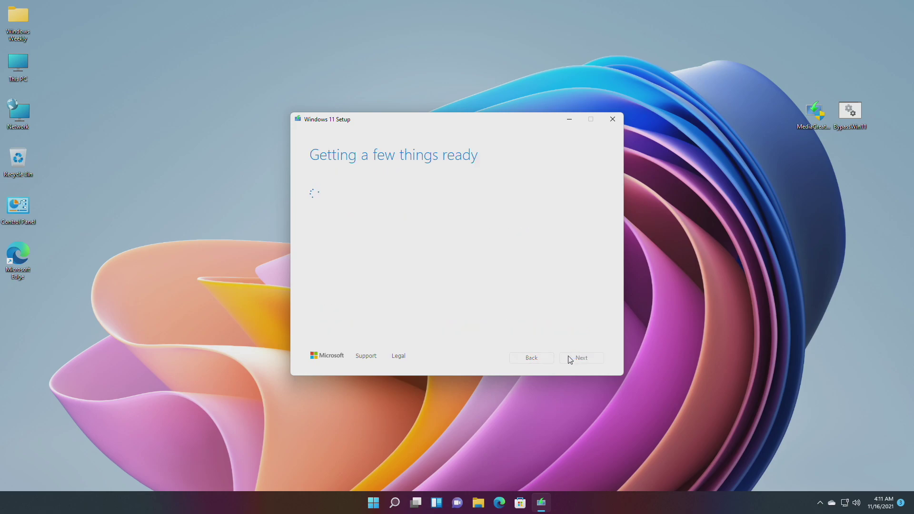
pyautogui.click(570, 358)
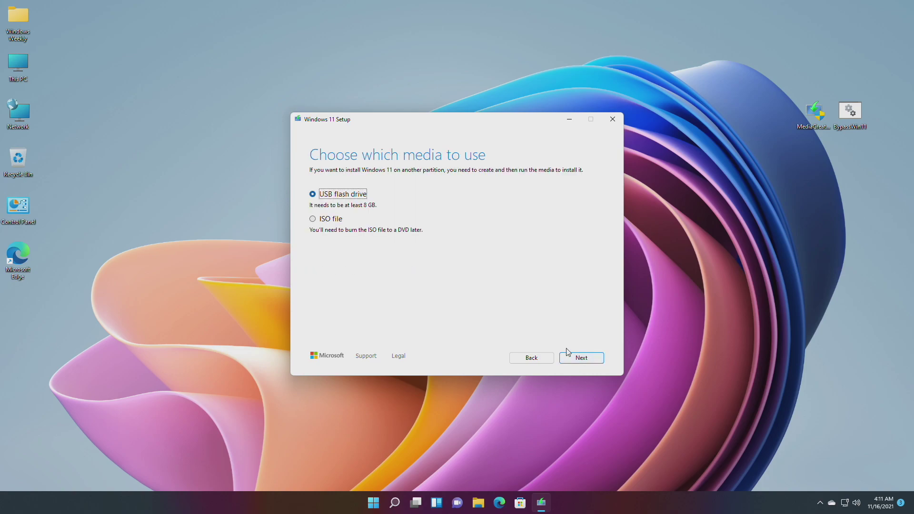
pyautogui.click(595, 359)
pyautogui.click(345, 221)
pyautogui.click(579, 358)
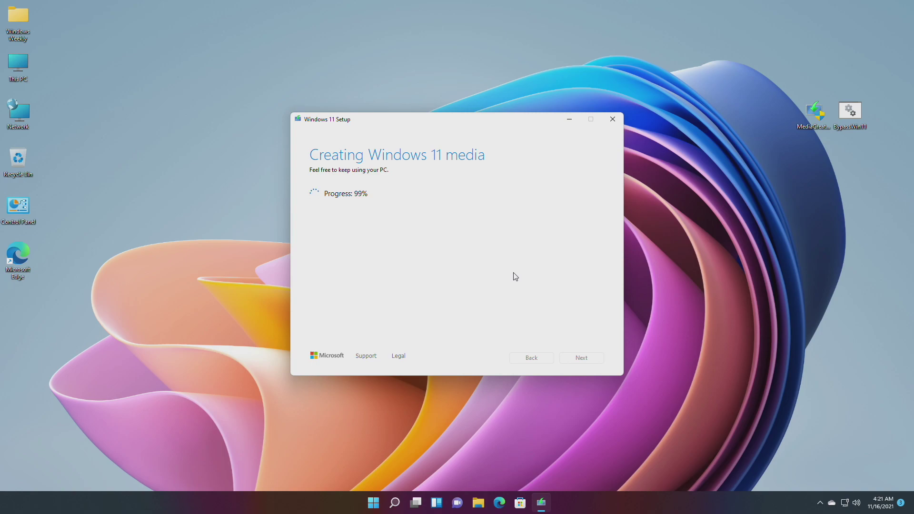
pyautogui.click(587, 359)
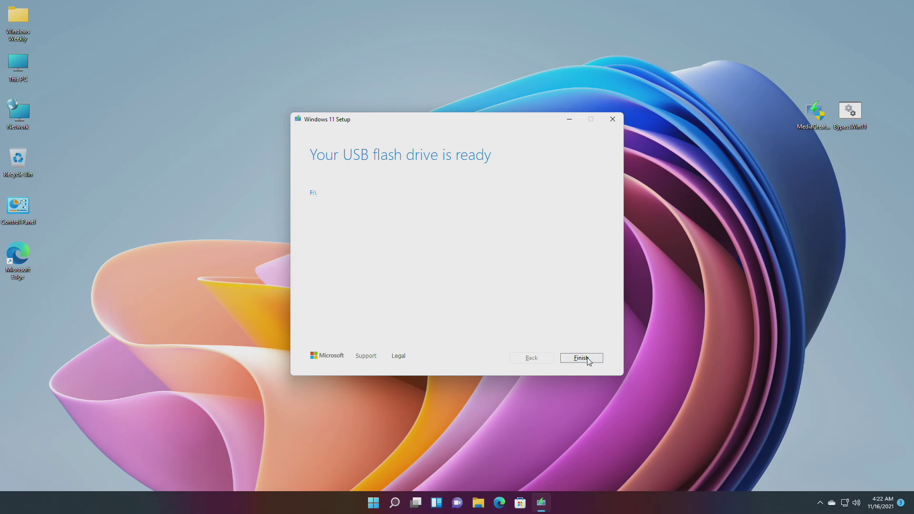
# Copy BypassWin11 onto ESD-USB (F:), then reboot via F9 into the UEFI SanDisk drive.
pyautogui.moveTo(887, 60); pyautogui.dragTo(845, 159)
pyautogui.doubleClick(17, 64)
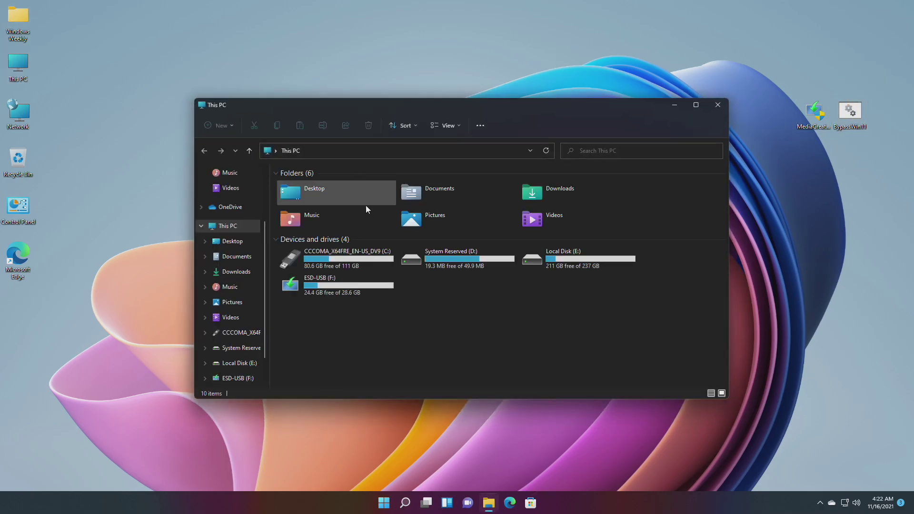
pyautogui.doubleClick(385, 300)
pyautogui.hotkey('ctrl', 'v')
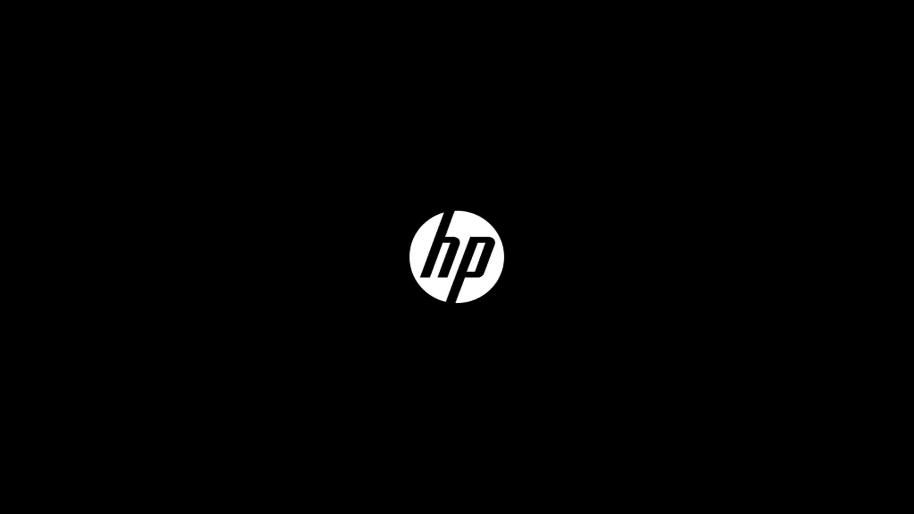
pyautogui.press('F9')
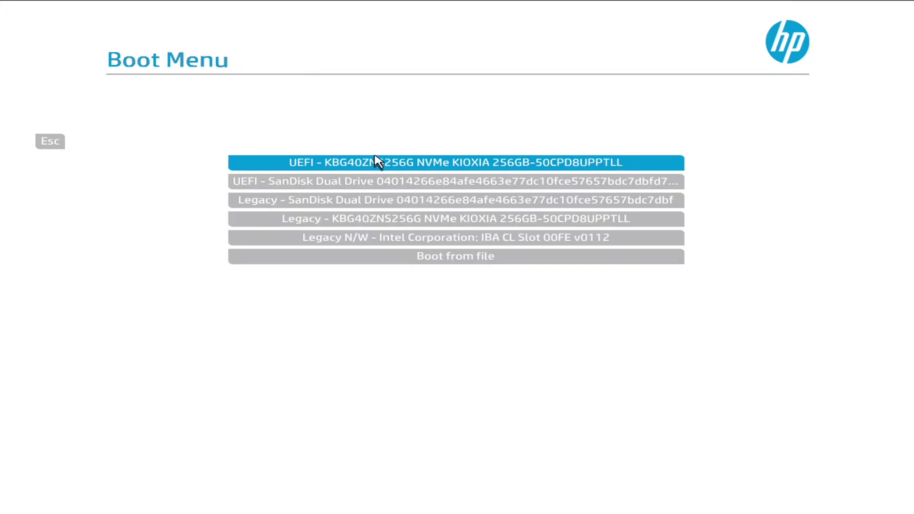
pyautogui.click(398, 182)
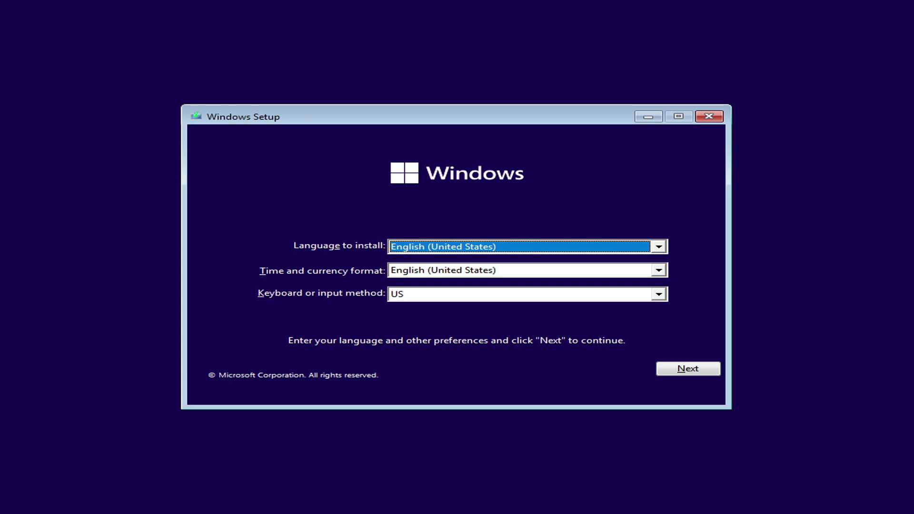
# Accept language defaults, skip the product key and choose Windows 11 Pro.
pyautogui.click(685, 369)
pyautogui.click(443, 260)
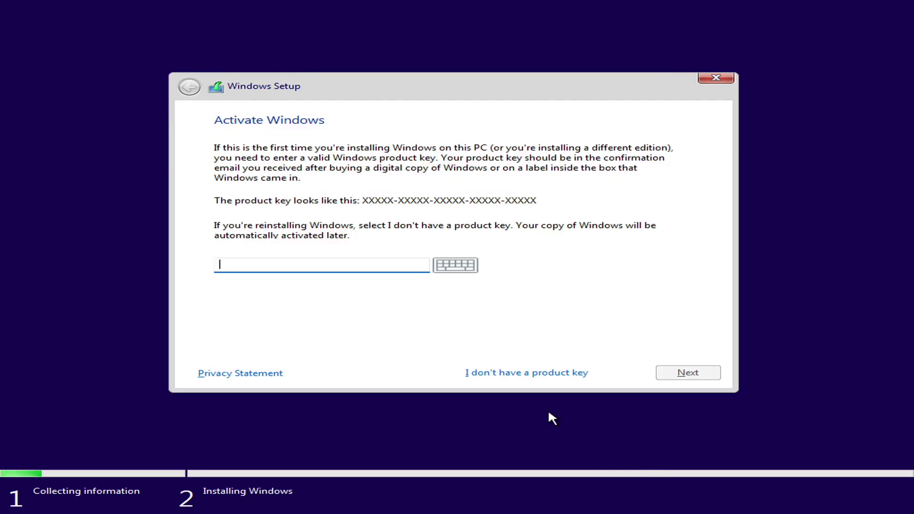
pyautogui.click(548, 371)
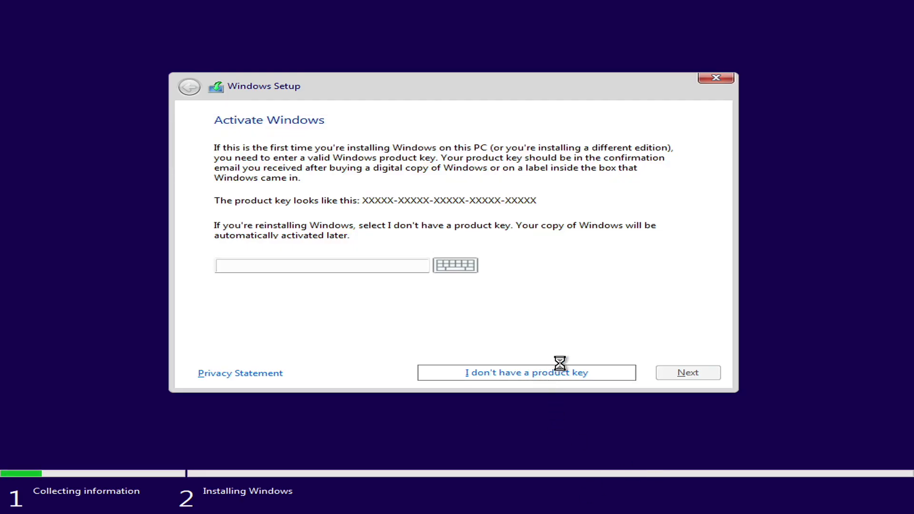
pyautogui.click(257, 230)
pyautogui.click(688, 373)
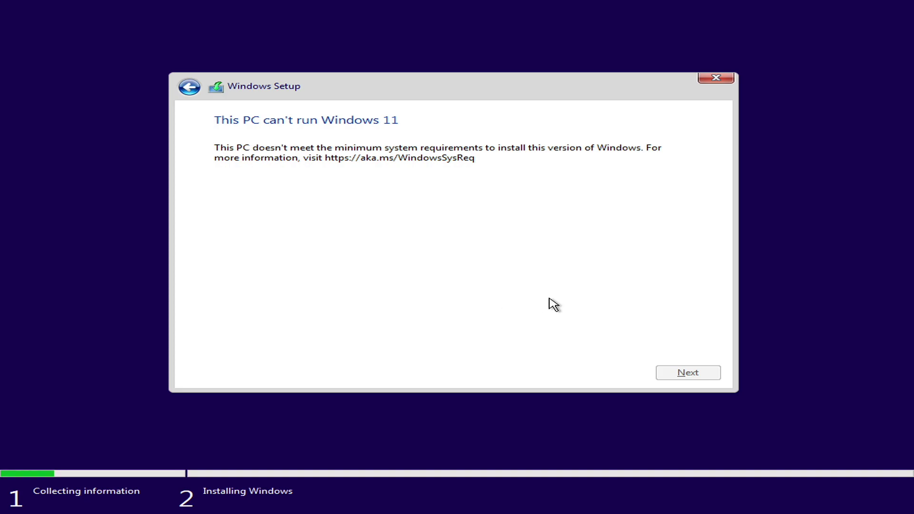
# Launch Notepad from a setup command prompt and browse the ESD-USB (D:) drive showing All Files.
pyautogui.hotkey('shift', 'F10')
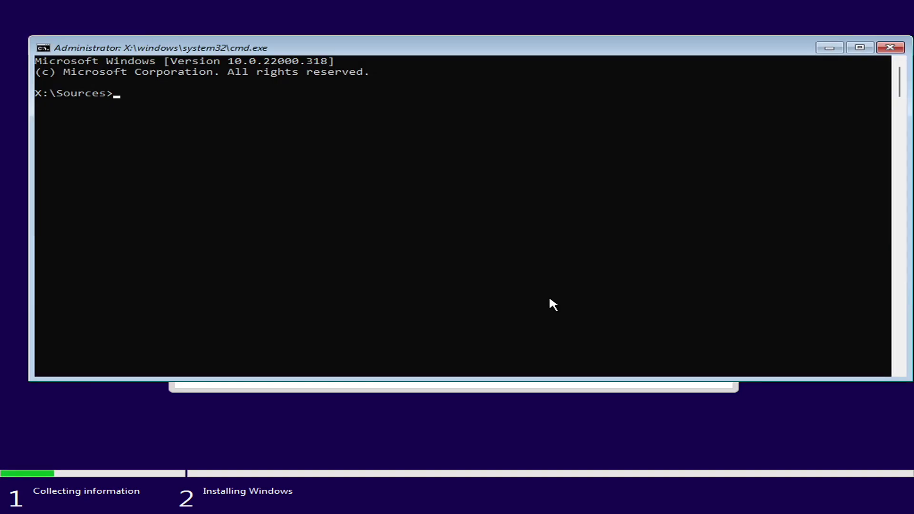
pyautogui.write('notepad')
pyautogui.press('Return')
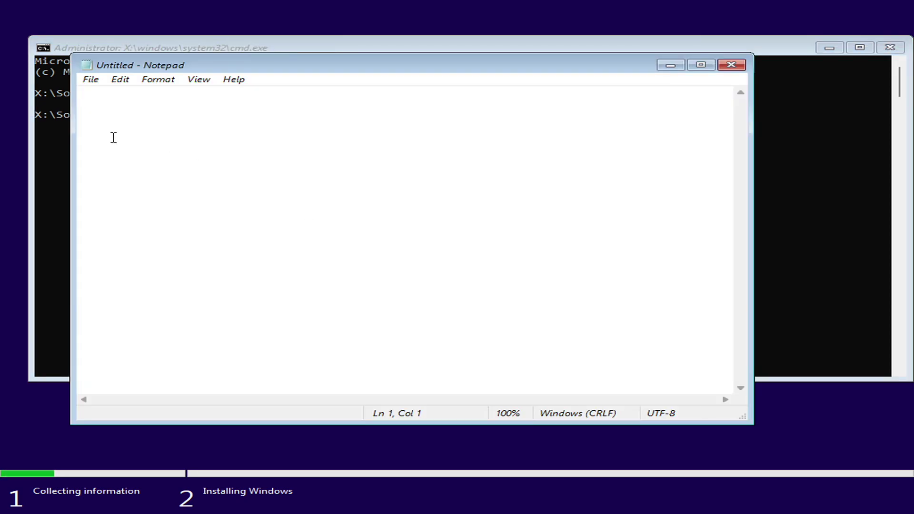
pyautogui.click(90, 80)
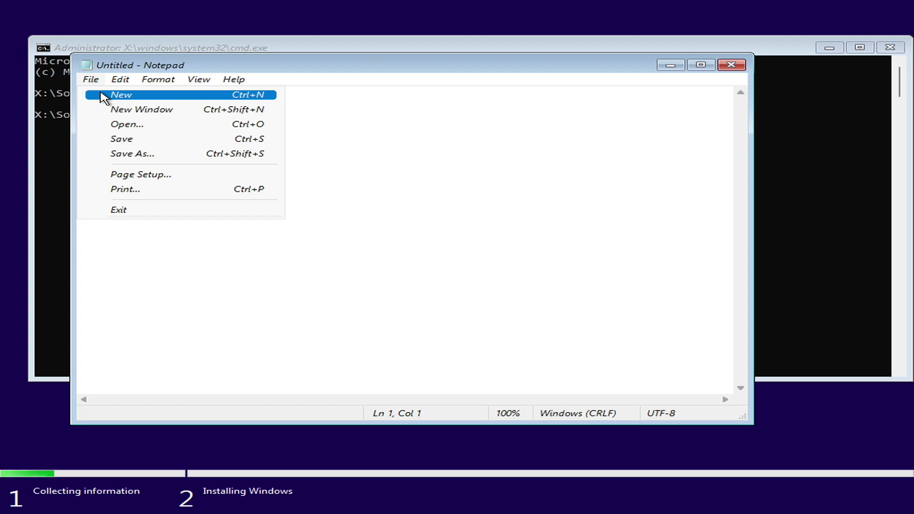
pyautogui.click(122, 126)
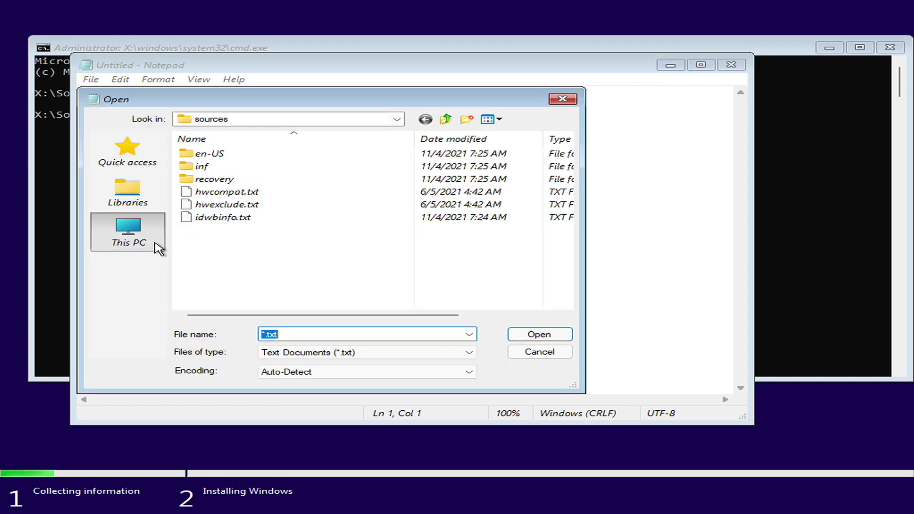
pyautogui.click(129, 232)
pyautogui.scroll(-2, 208, 237)
pyautogui.doubleClick(318, 200)
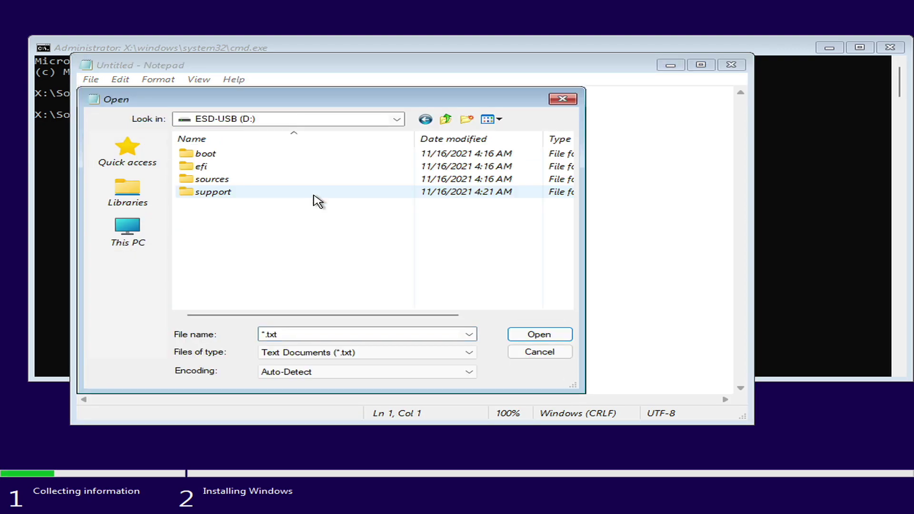
pyautogui.click(326, 353)
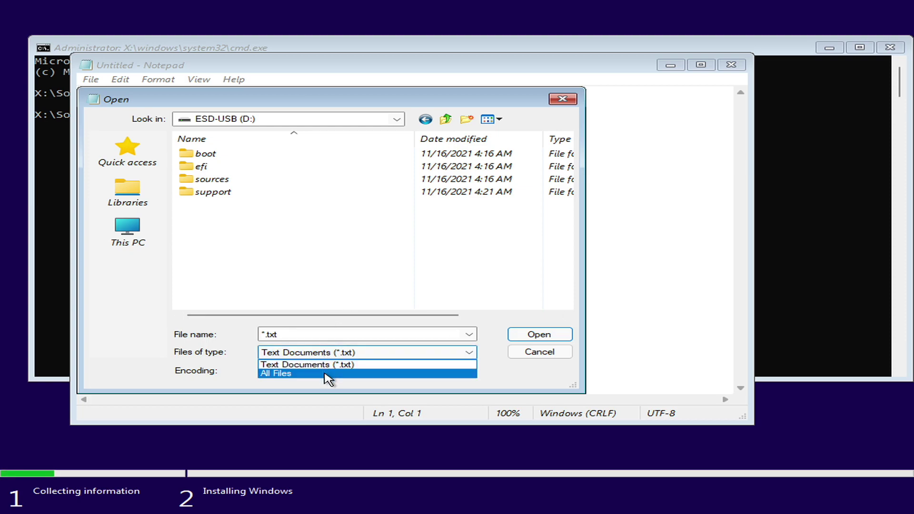
pyautogui.click(324, 374)
# Run BypassWin11 as administrator, apply option 1 Bypass Requirements, then exit the script with 0.
pyautogui.click(255, 244)
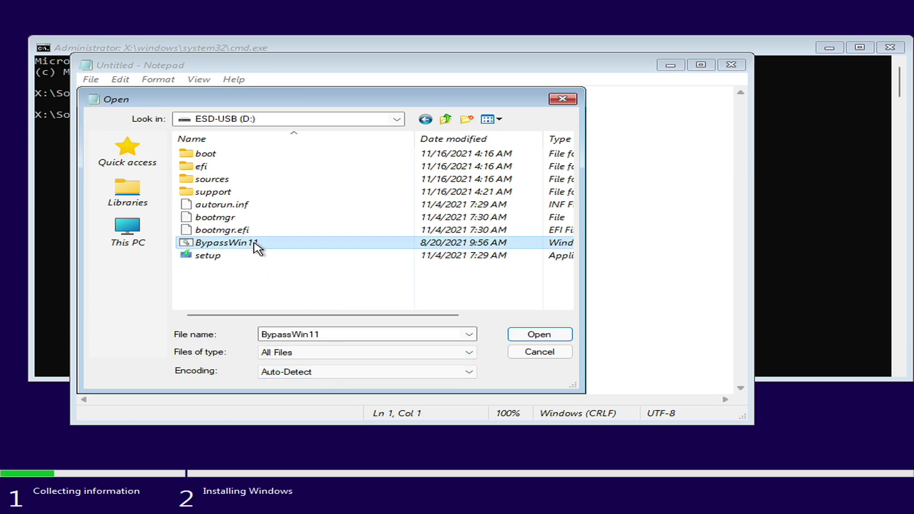
pyautogui.rightClick(255, 244)
pyautogui.click(335, 316)
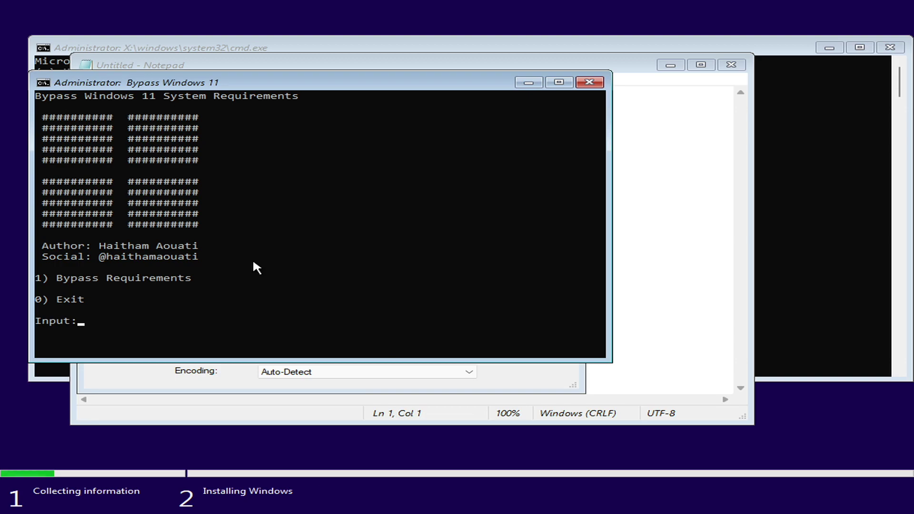
pyautogui.write('1')
pyautogui.press('Return')
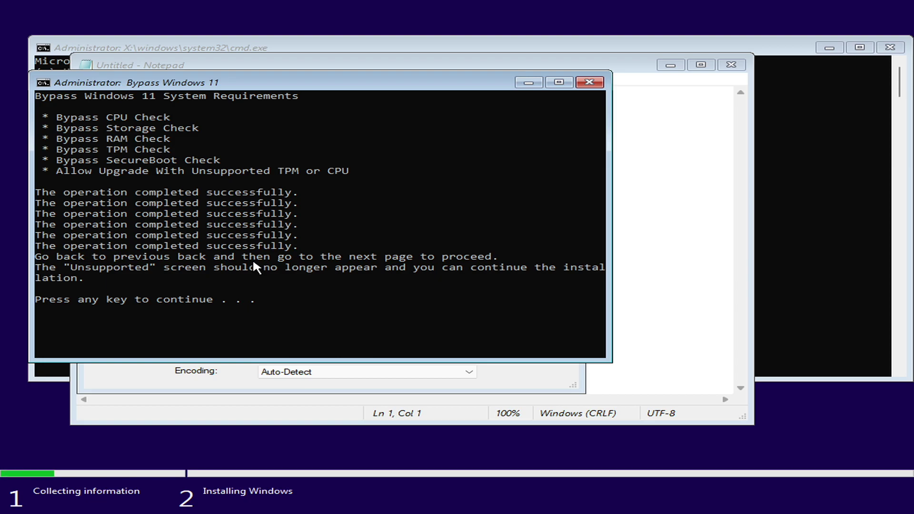
pyautogui.press('space')
pyautogui.write('0')
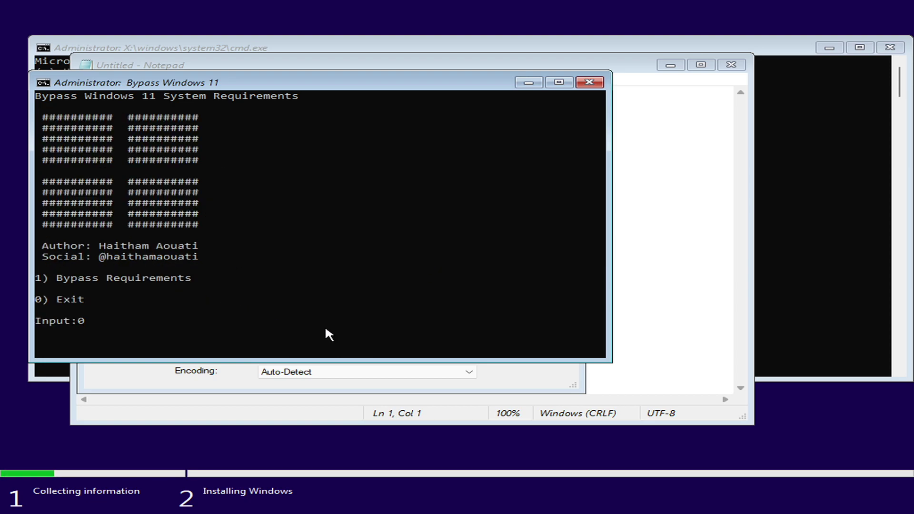
pyautogui.press('Return')
# Close the Open dialog, Notepad and the command prompt, returning to the operating-system list.
pyautogui.click(562, 98)
pyautogui.click(732, 64)
pyautogui.click(889, 48)
pyautogui.click(189, 86)
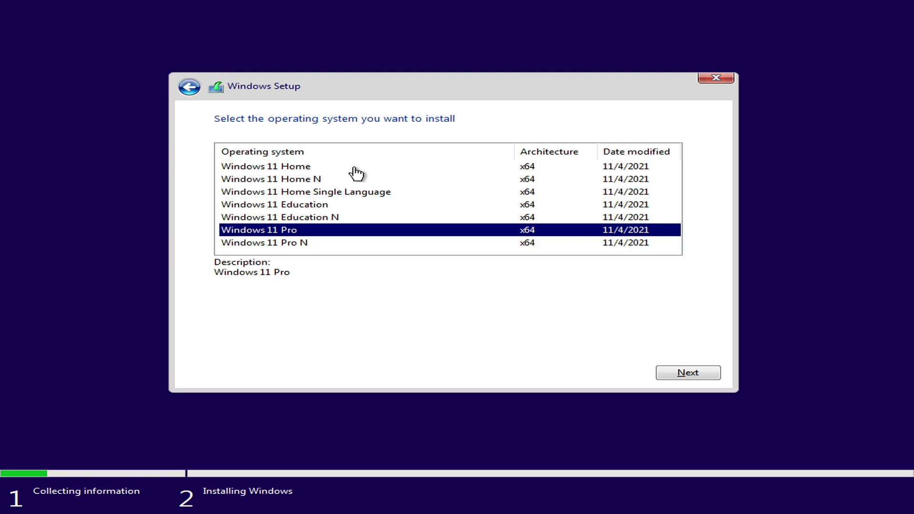
# Accept the licence, choose a Custom install and delete the System Reserved partition and Partition 1 before installing Windows 11 Pro.
pyautogui.click(683, 371)
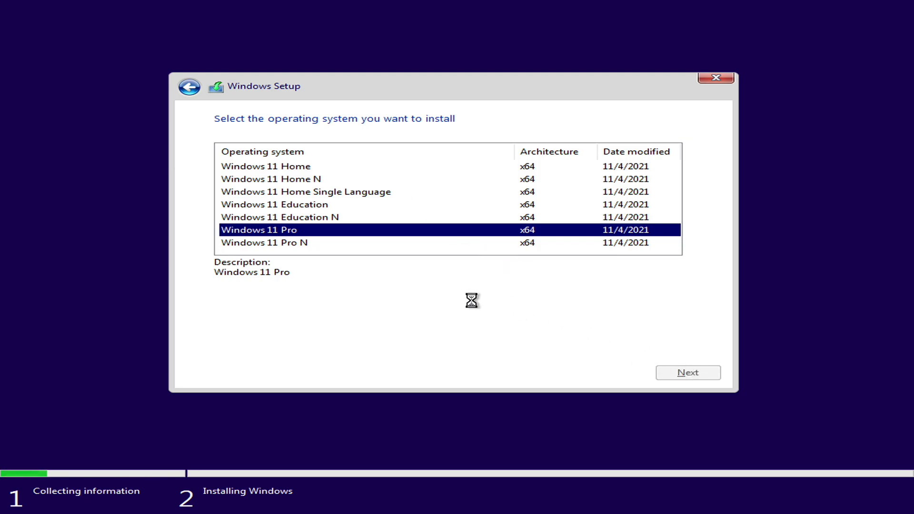
pyautogui.click(688, 371)
pyautogui.click(365, 290)
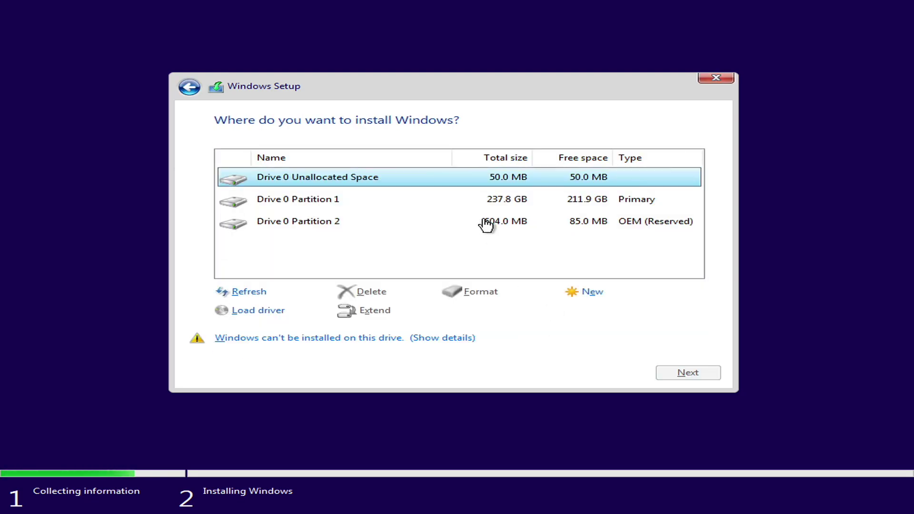
pyautogui.click(485, 199)
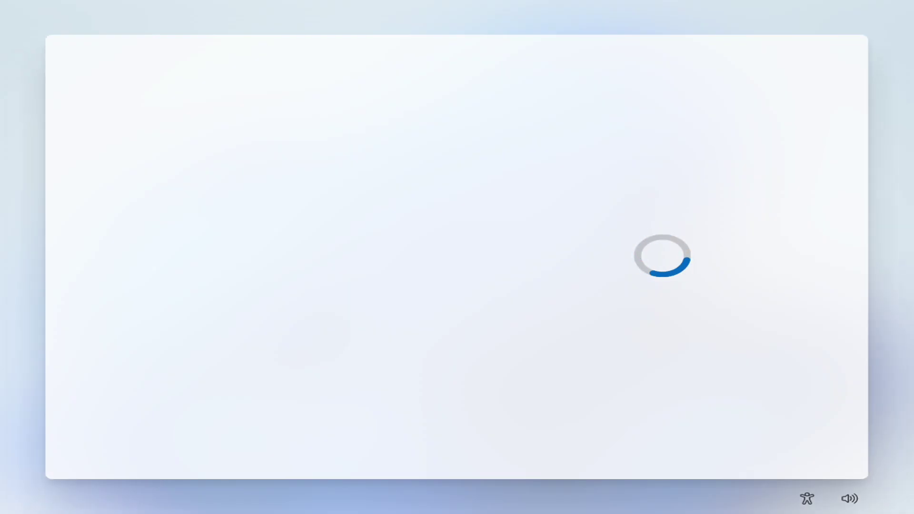
# Confirm the country or region with Yes on the first OOBE page.
pyautogui.click(789, 436)
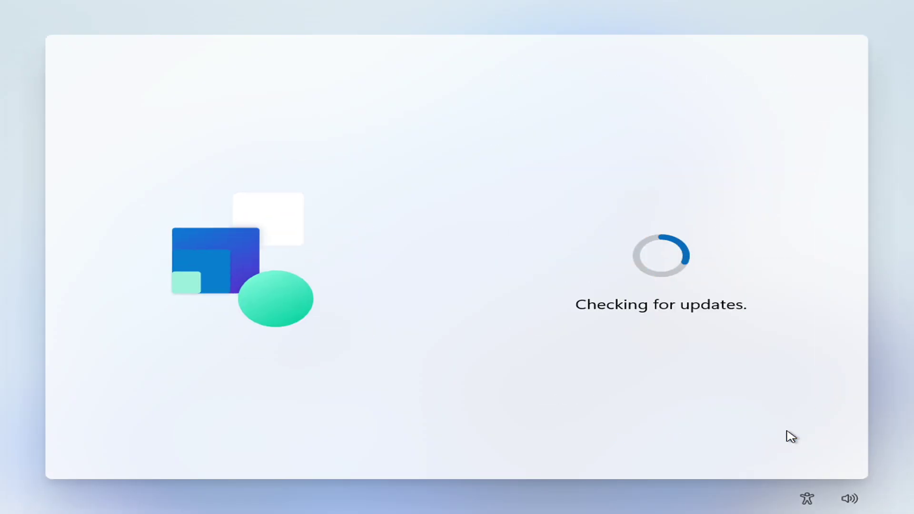